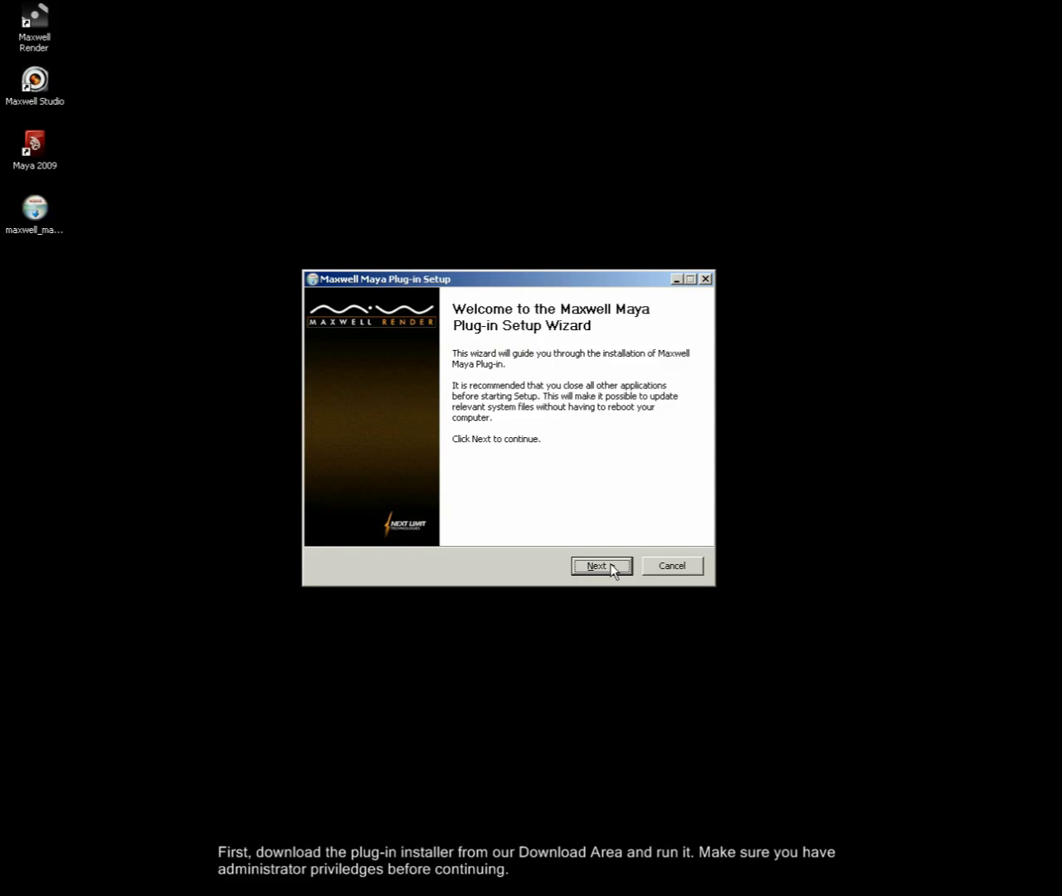
- Install the Maxwell Maya plug-in with the proposed 32-bit and 64-bit Maya directories and the Normal install components, and finish the setup wizard
left_click(611, 566)
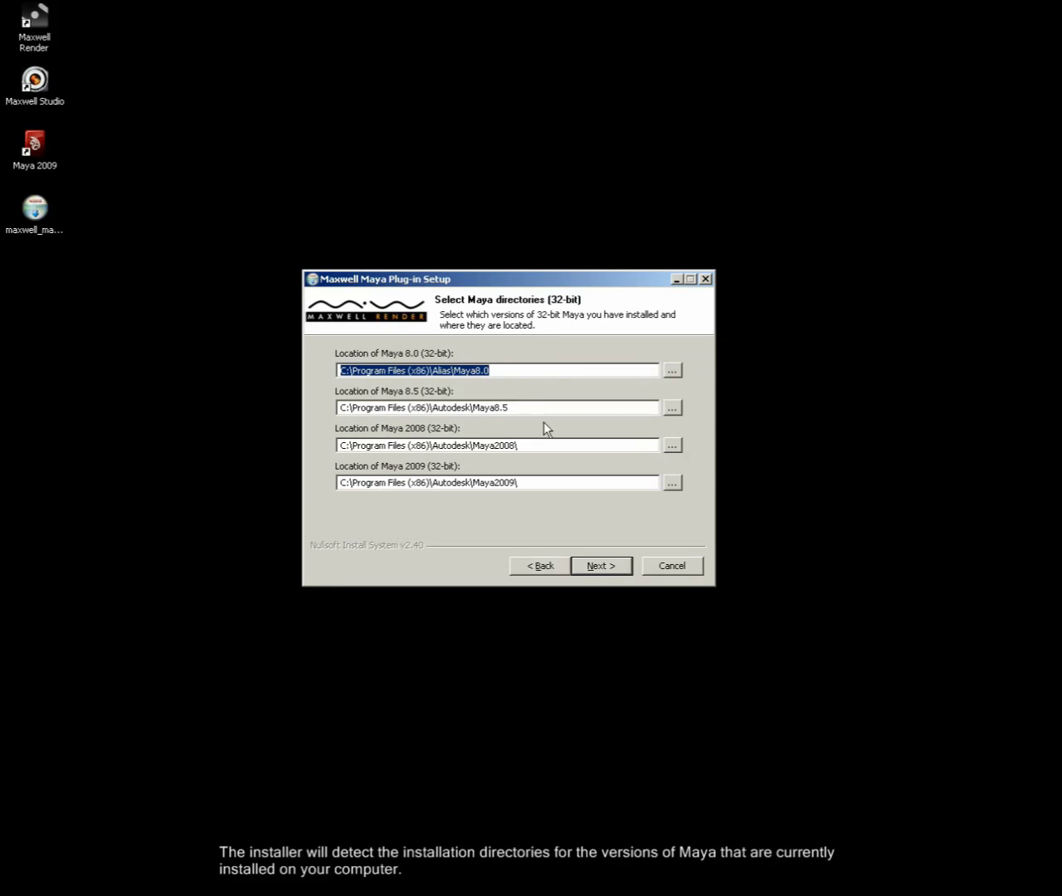
left_click(611, 567)
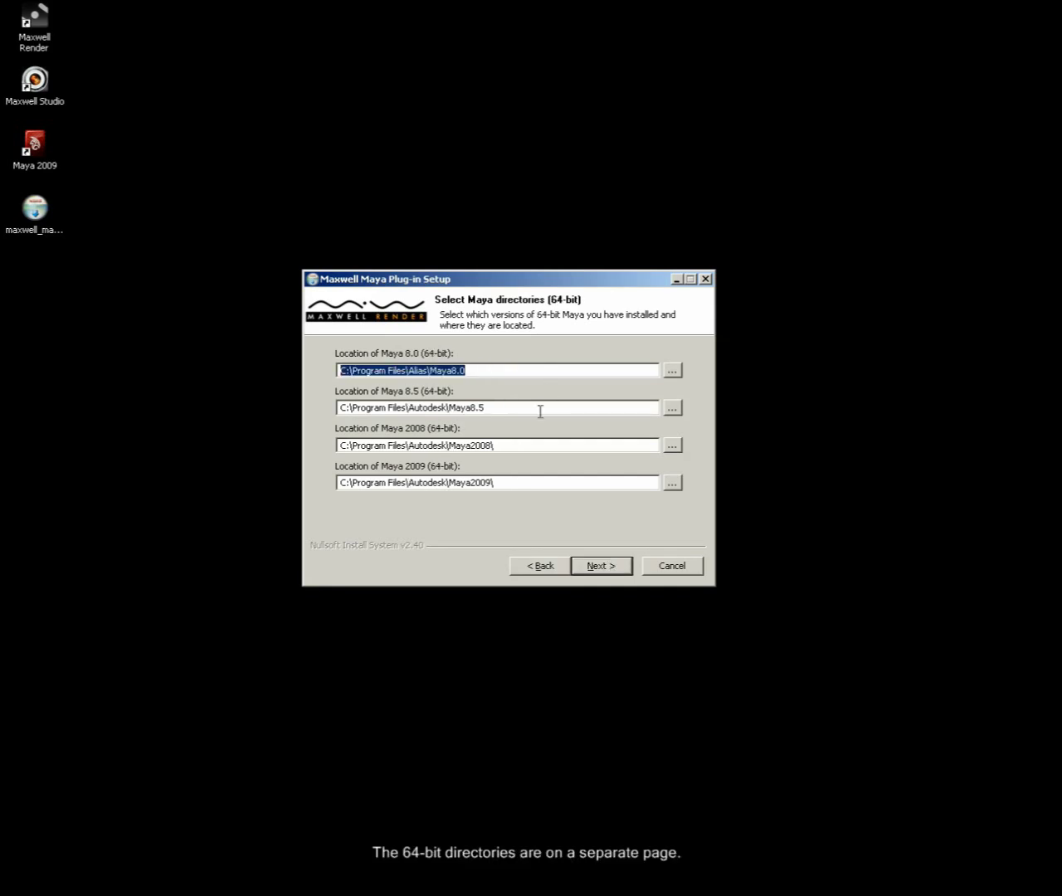
left_click(594, 567)
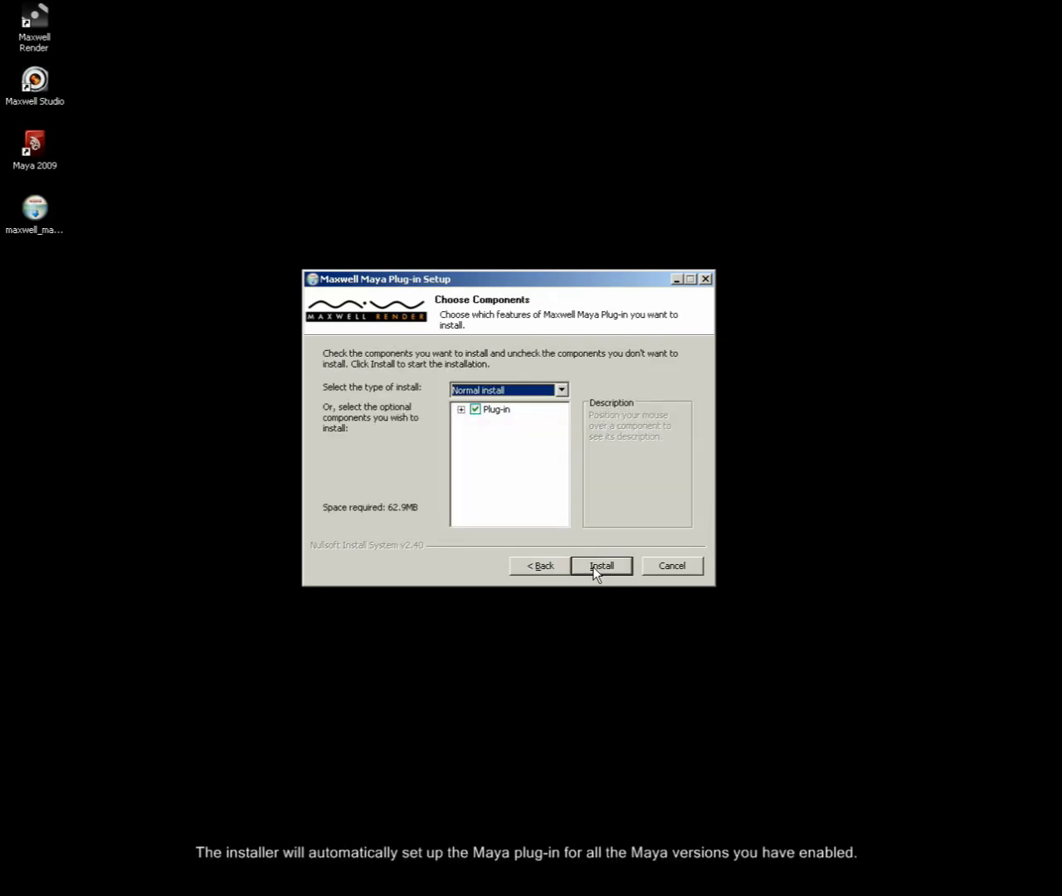
left_click(461, 409)
scroll(520, 481, "down", 1)
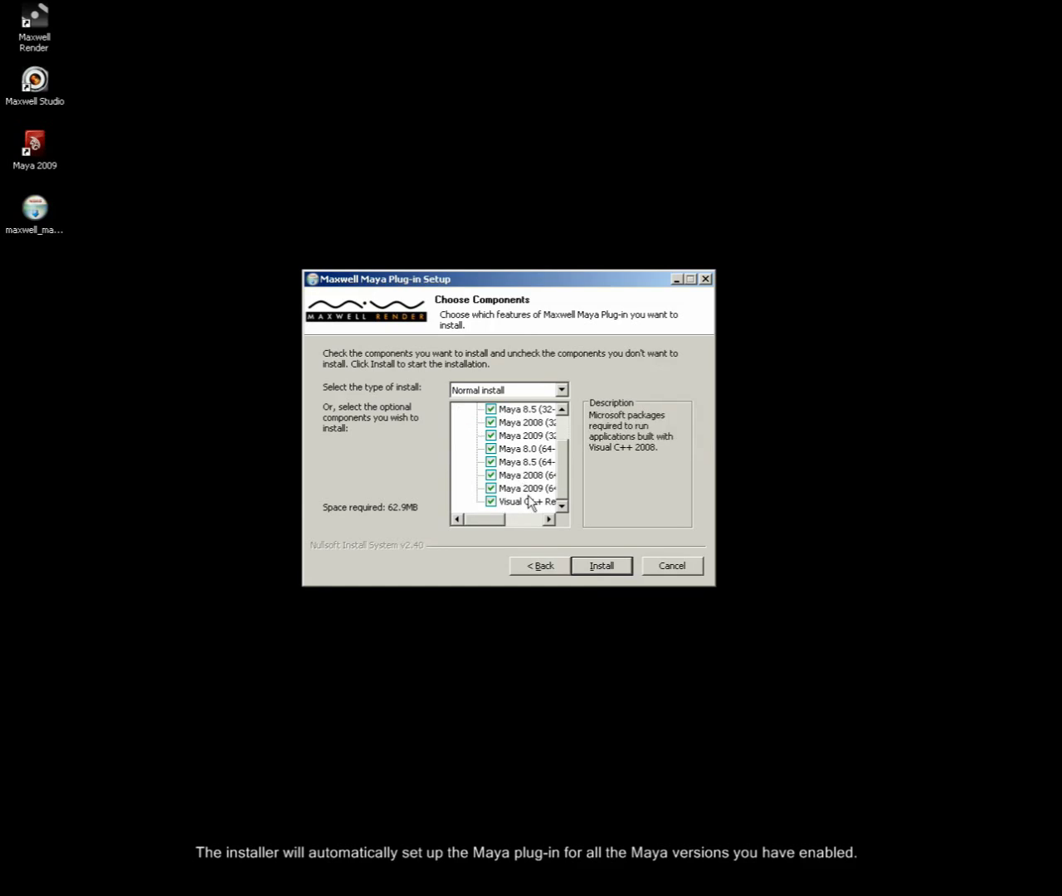
left_click(611, 571)
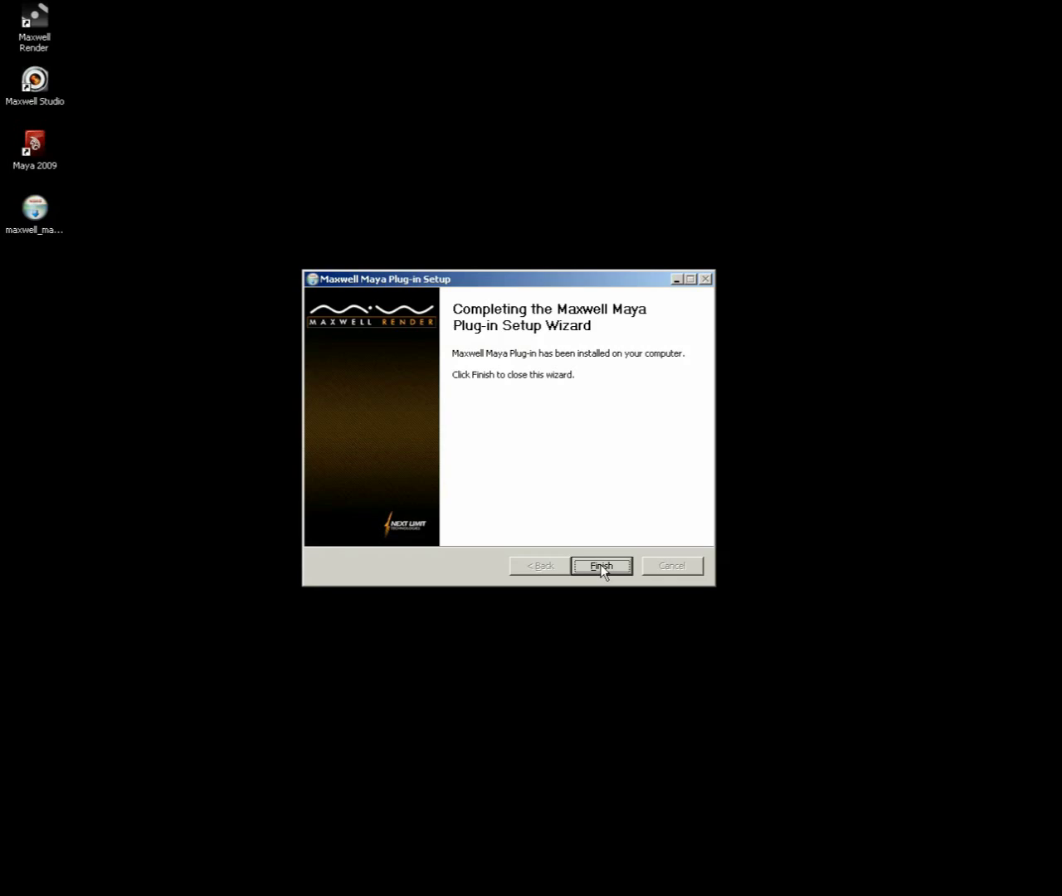
left_click(601, 566)
- Launch Maya 2009 and open the Plug-in Manager
double_click(38, 150)
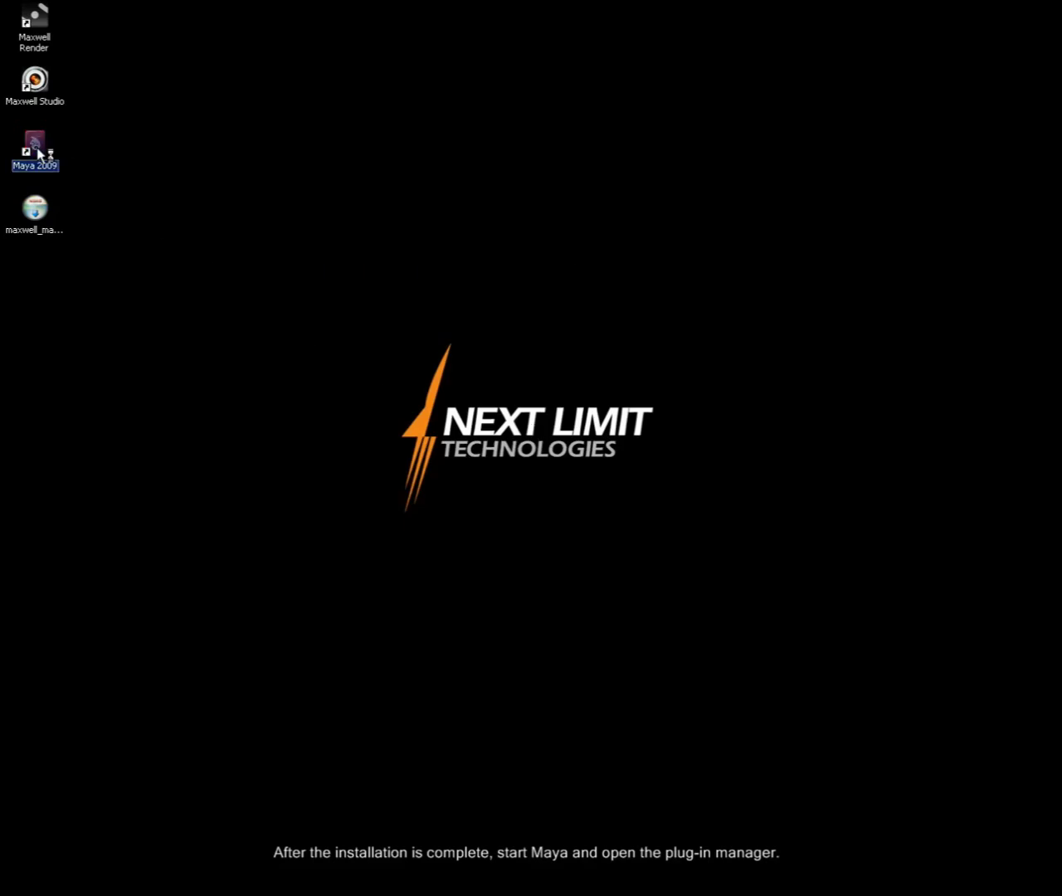
left_click(390, 225)
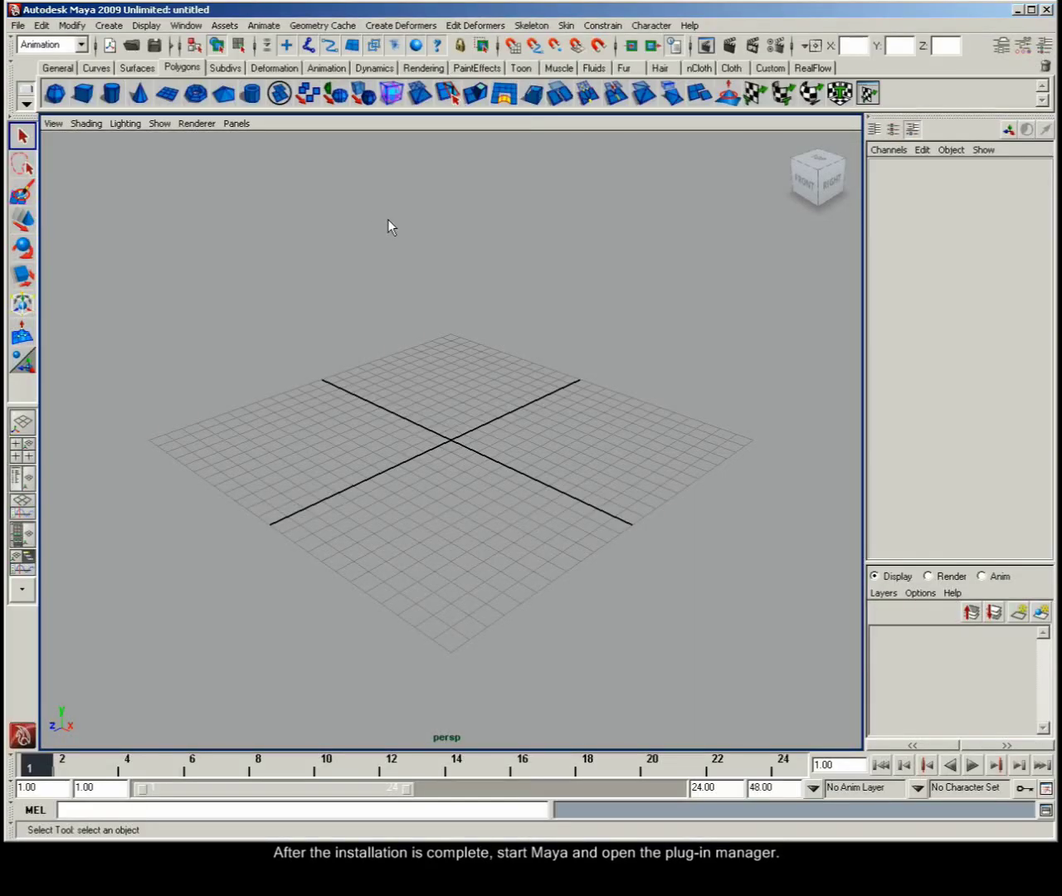
left_click(186, 25)
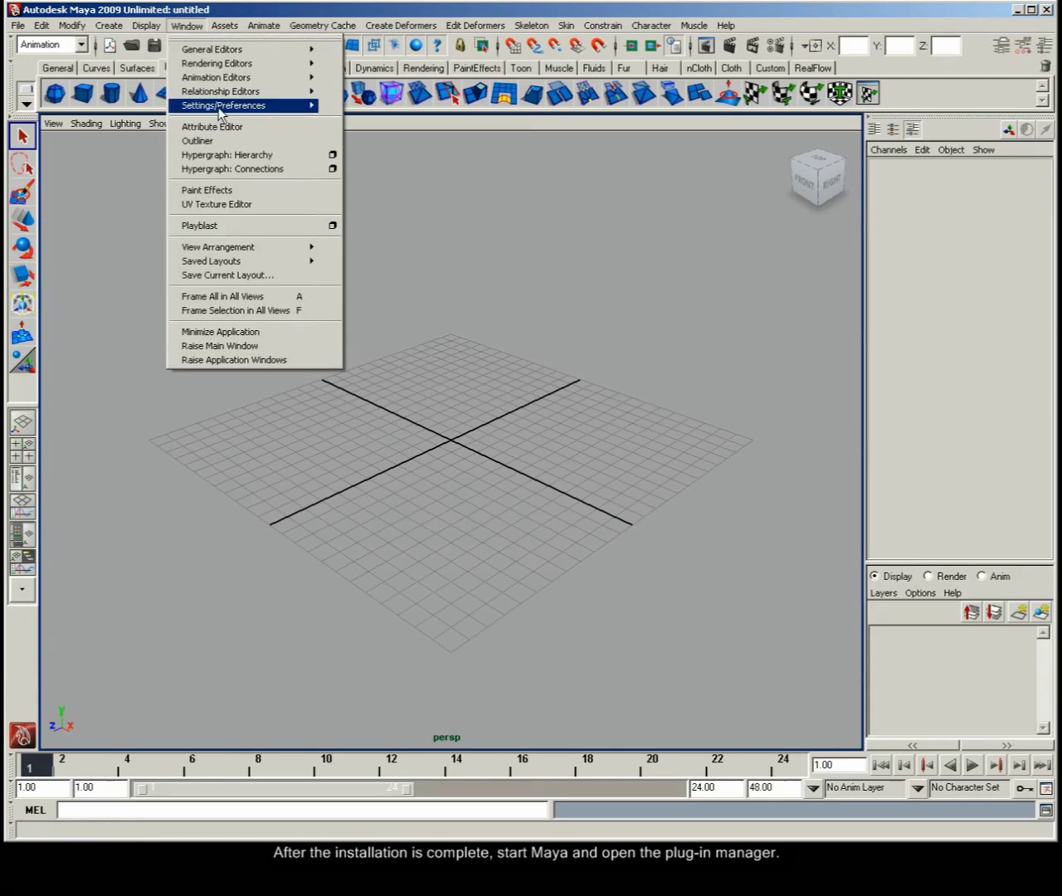
mouse_move(236, 106)
left_click(384, 246)
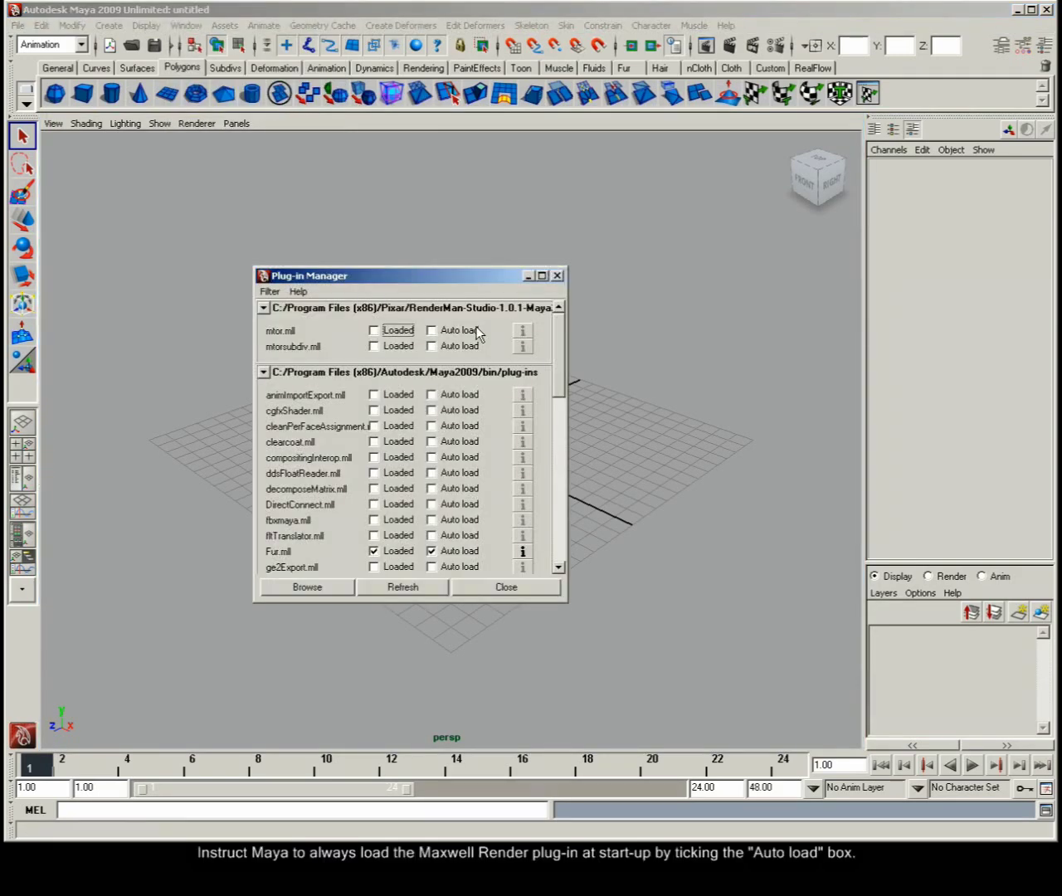
- Load the maxwell.mll plug-in, enable its auto load option and close the Plug-in Manager
left_click_drag(559, 342, 560, 402)
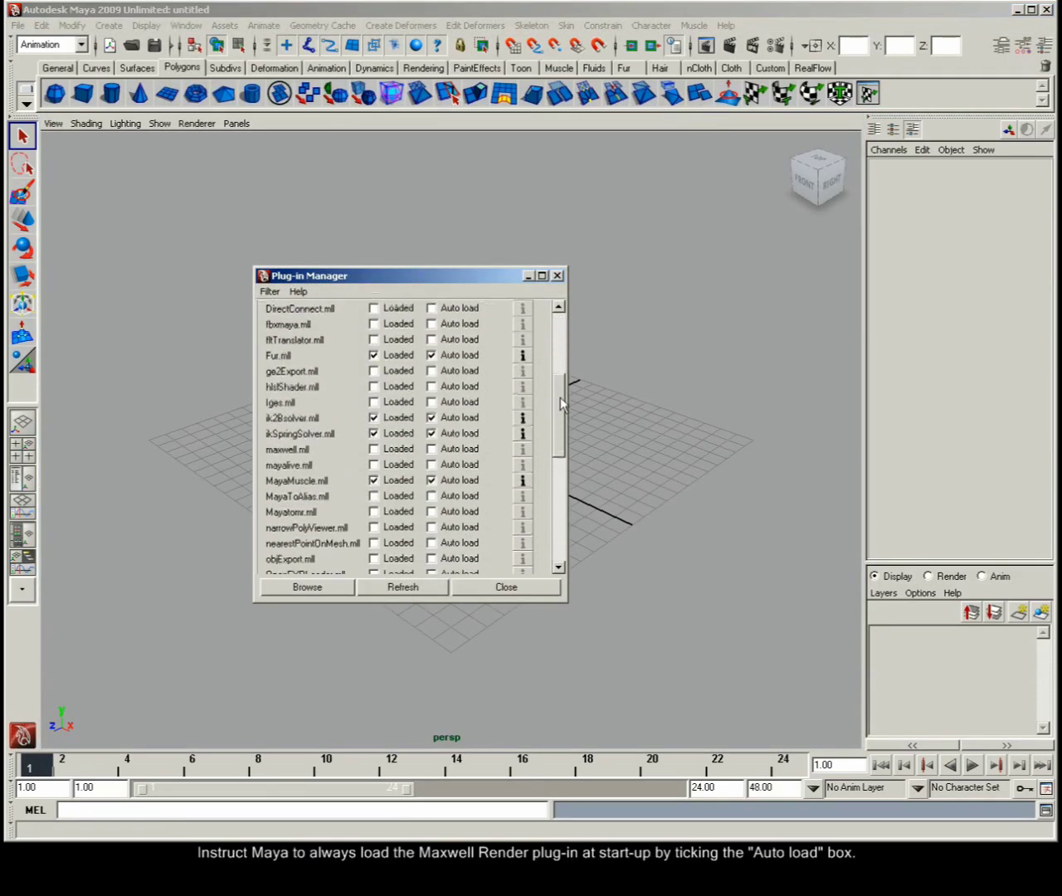
left_click(406, 448)
left_click(448, 452)
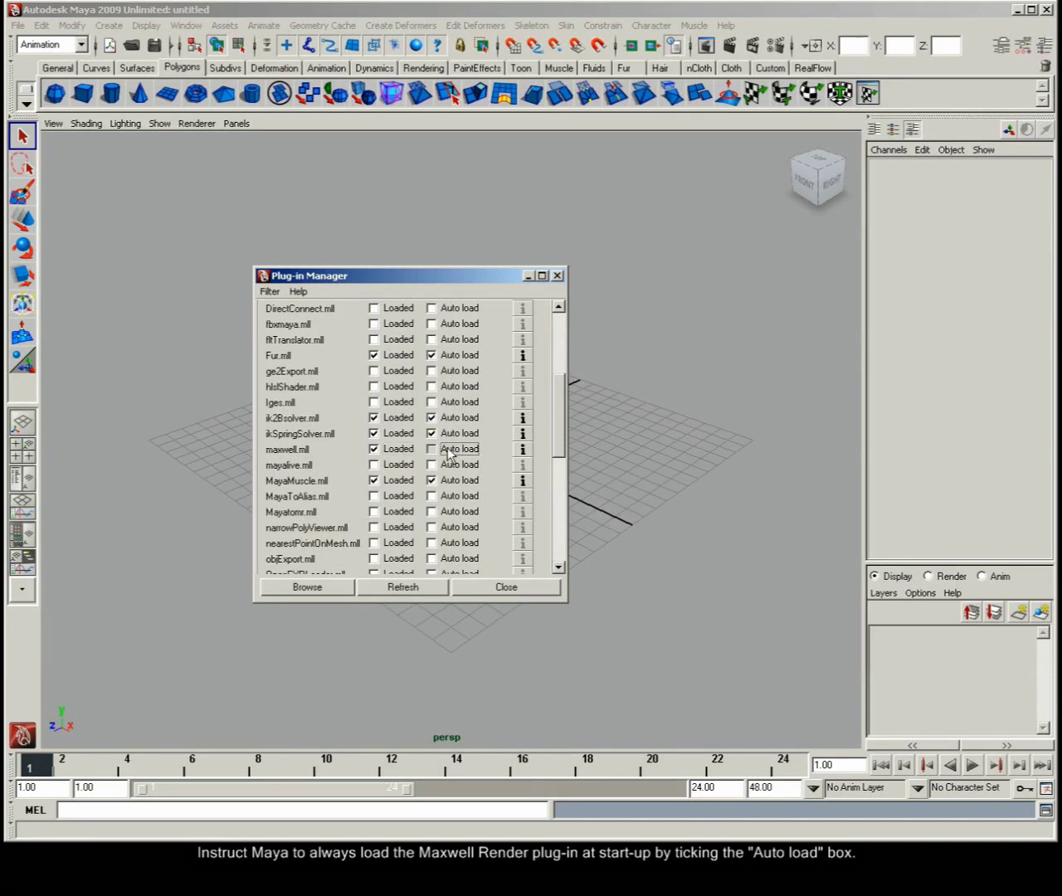
left_click(489, 587)
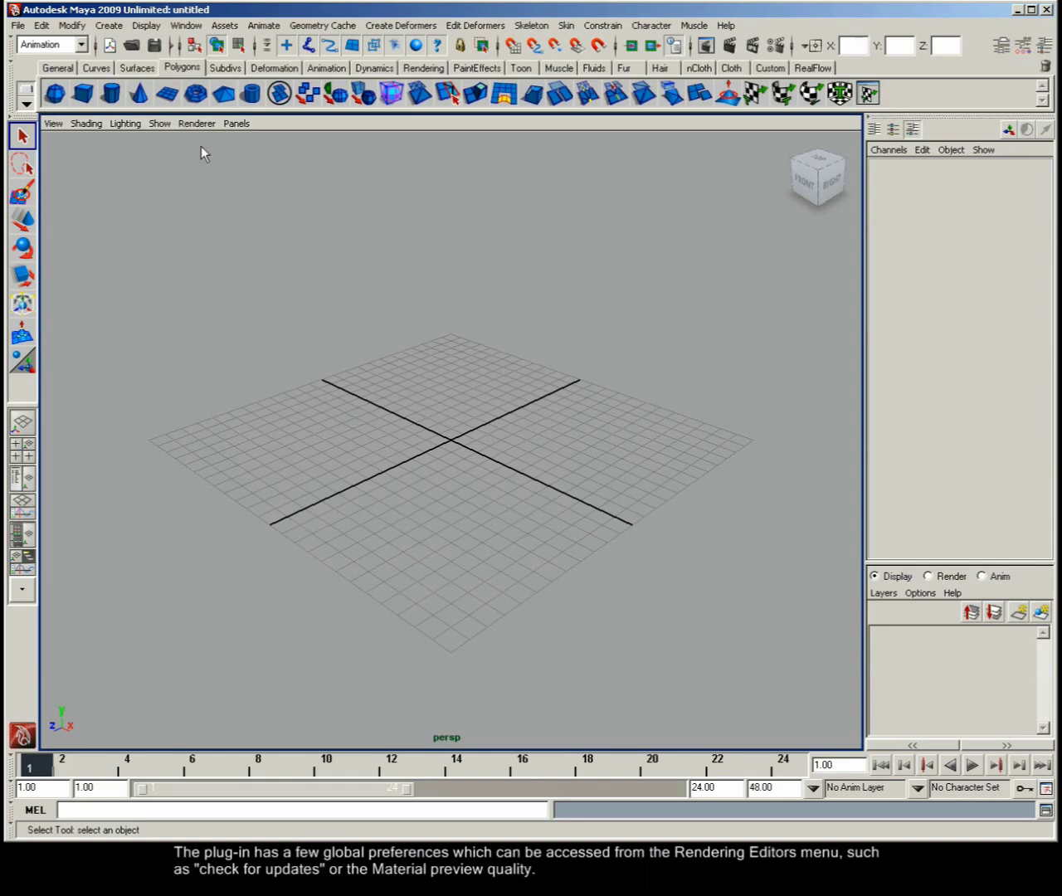
- Review the global Maxwell preferences for update notification, swatch rendering and viewport representation, and close them without changes
left_click(187, 26)
mouse_move(194, 66)
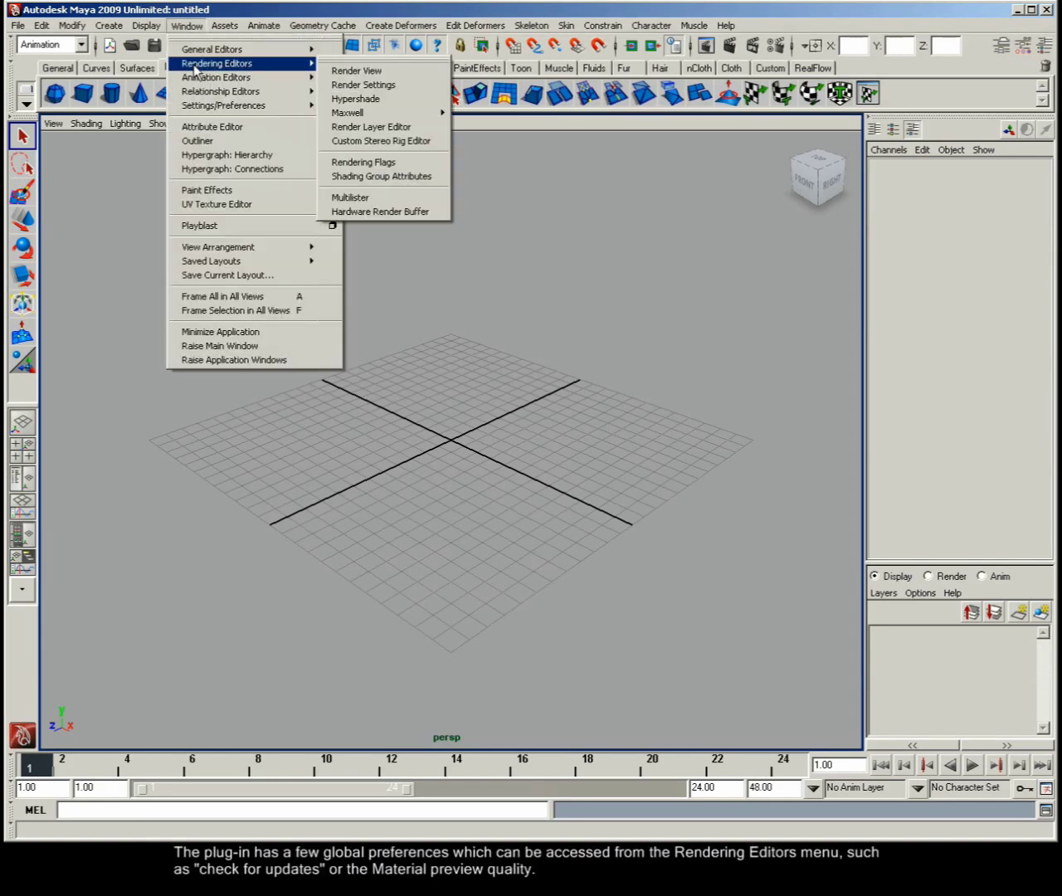
mouse_move(353, 113)
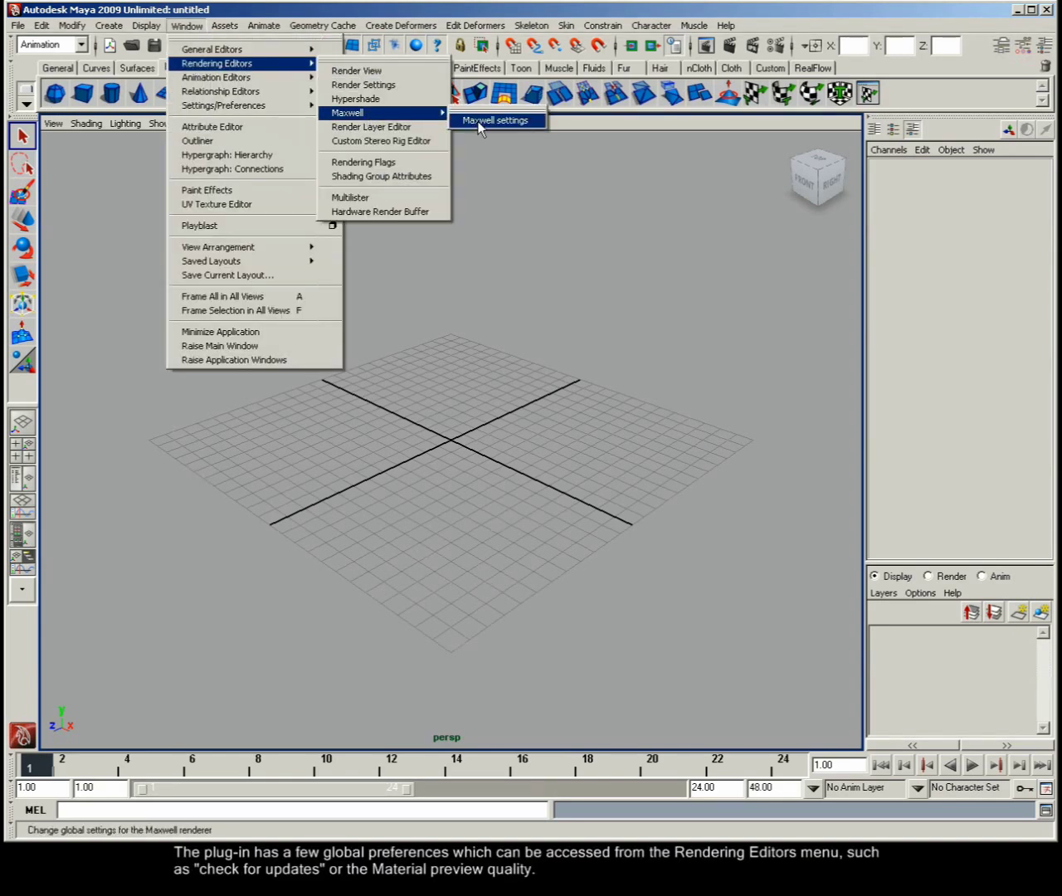
left_click(479, 122)
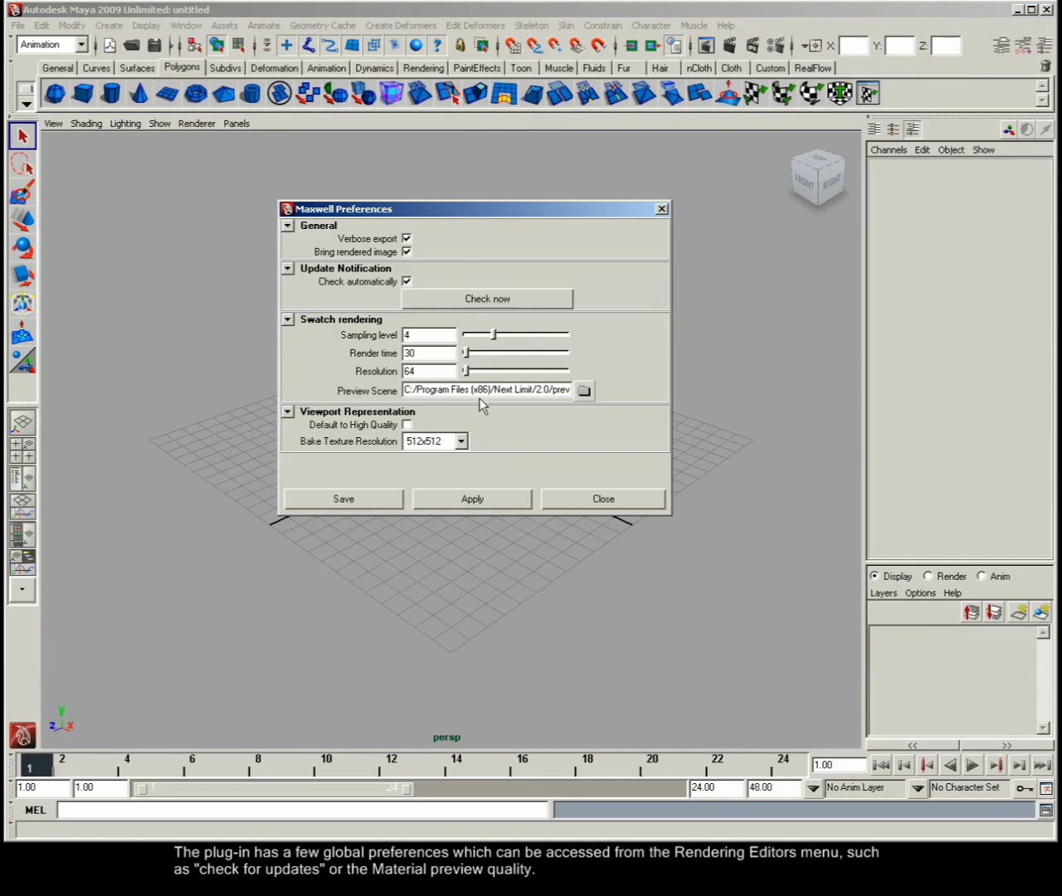
left_click(578, 498)
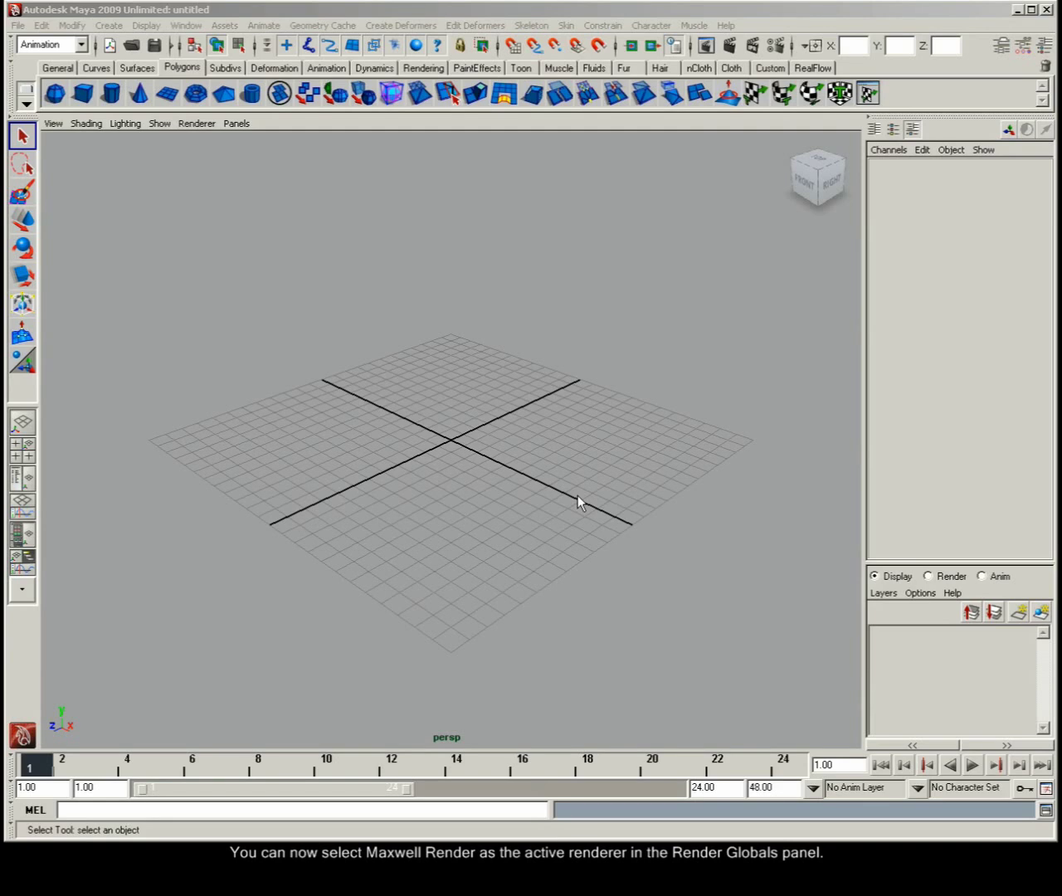
- Open the render settings and choose Maxwell as the active renderer
left_click(774, 48)
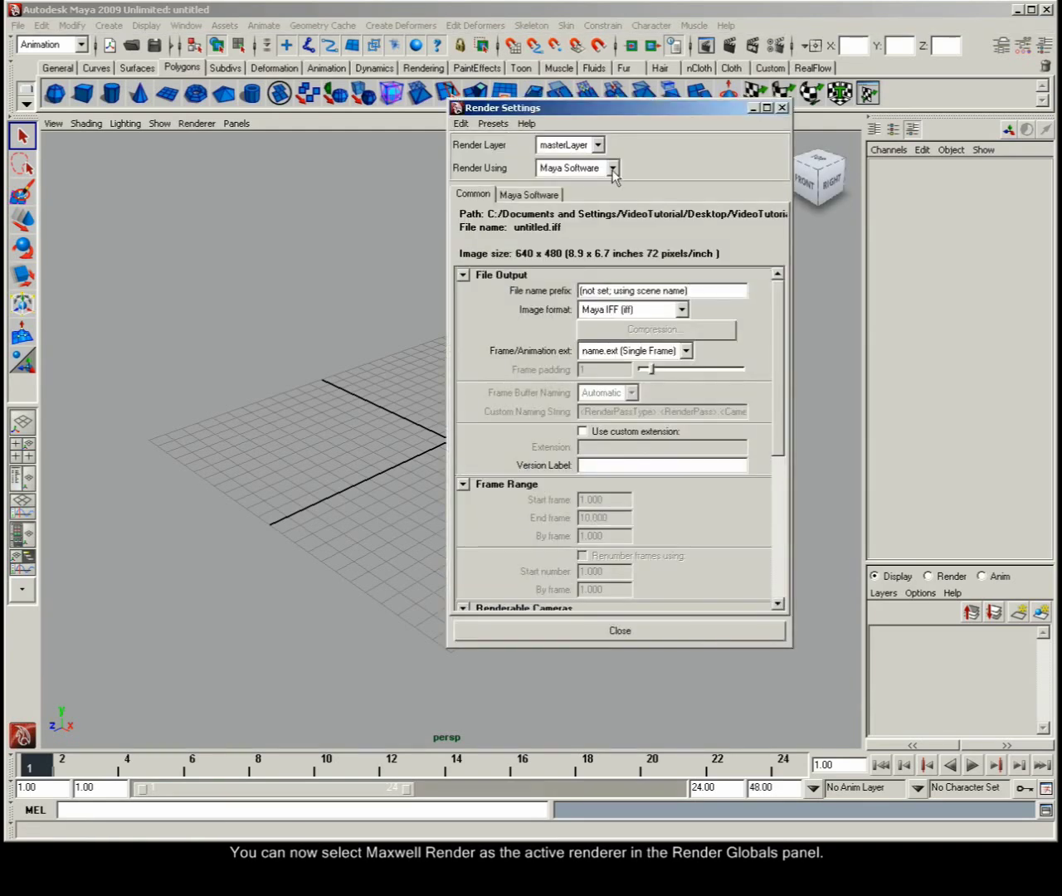
left_click(612, 168)
left_click(568, 225)
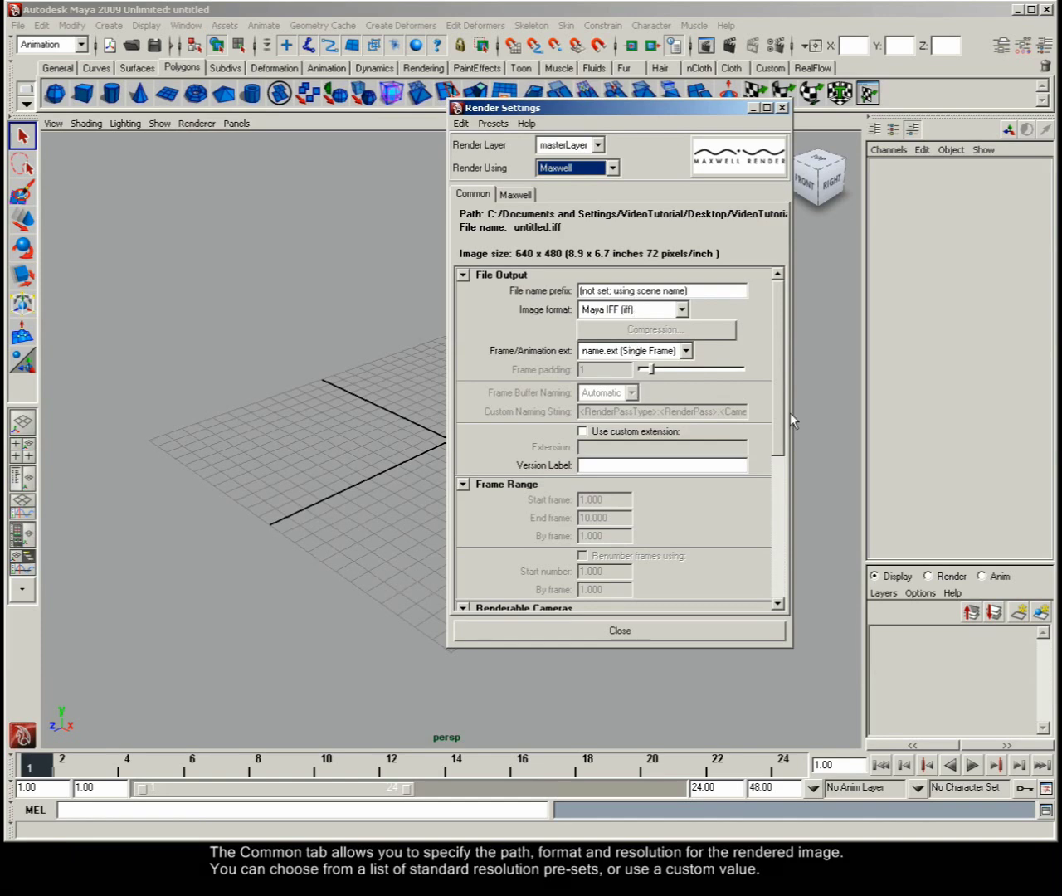
- Examine the common image size settings and the Maxwell-specific render options, and close the render settings
scroll(777, 428, "down", 2)
scroll(768, 465, "down", 5)
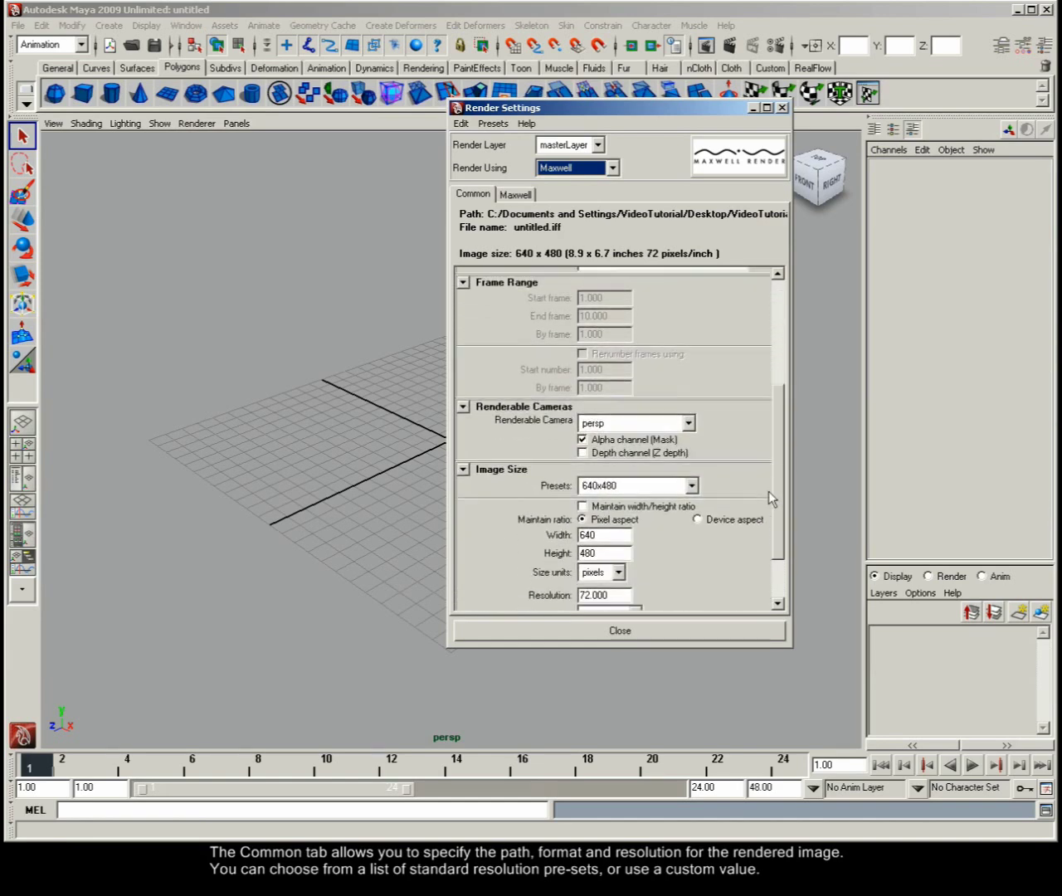
left_click(677, 470)
left_click(678, 474)
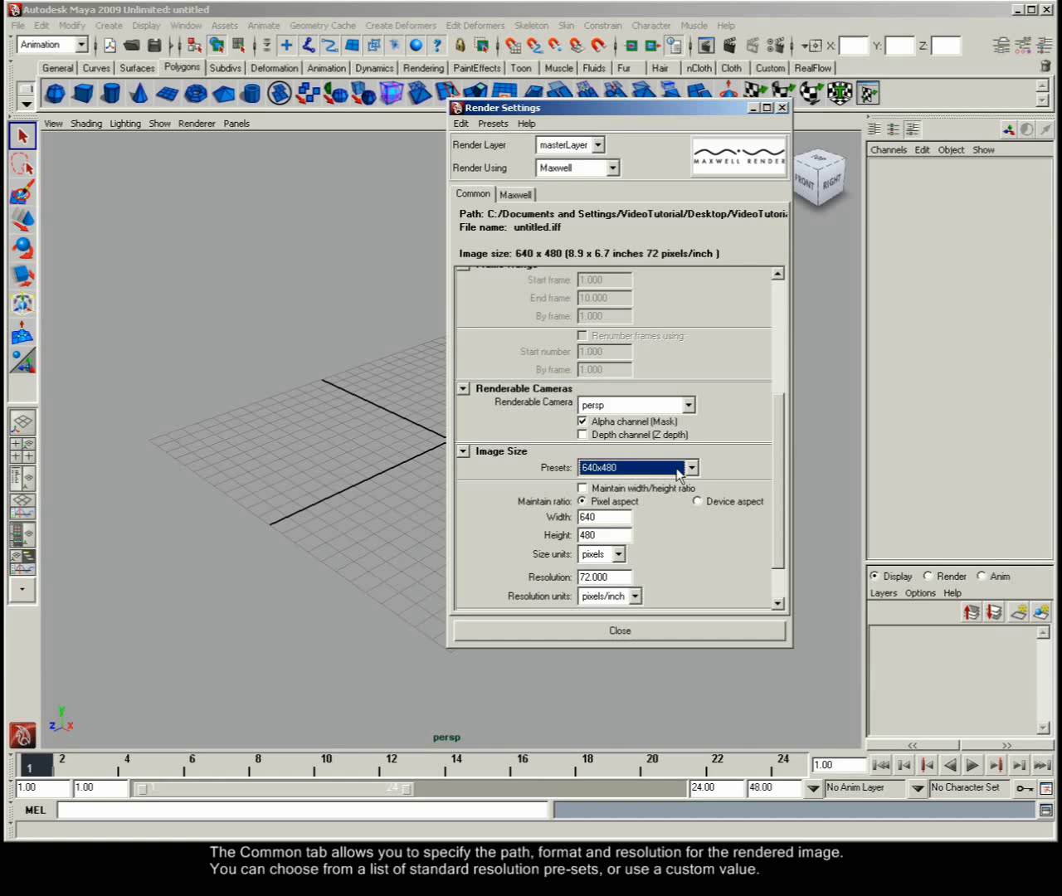
scroll(778, 469, "down", 2)
scroll(778, 496, "down", 1)
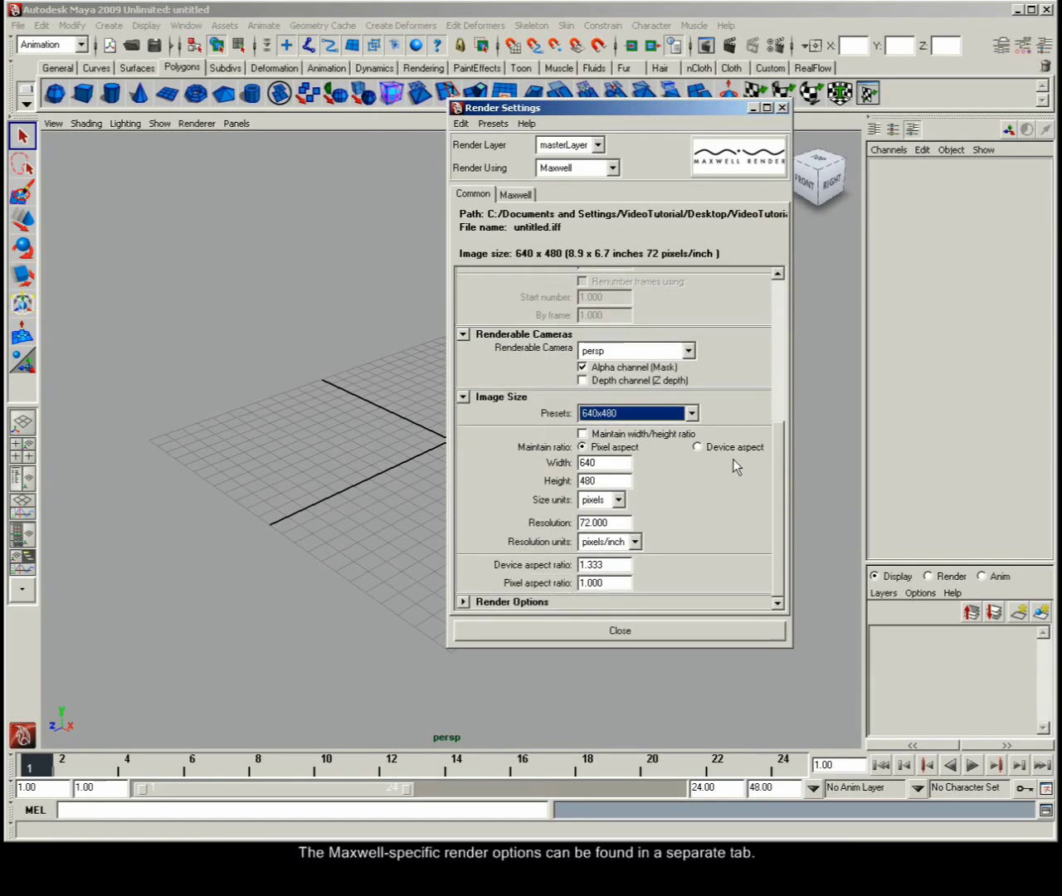
left_click(516, 195)
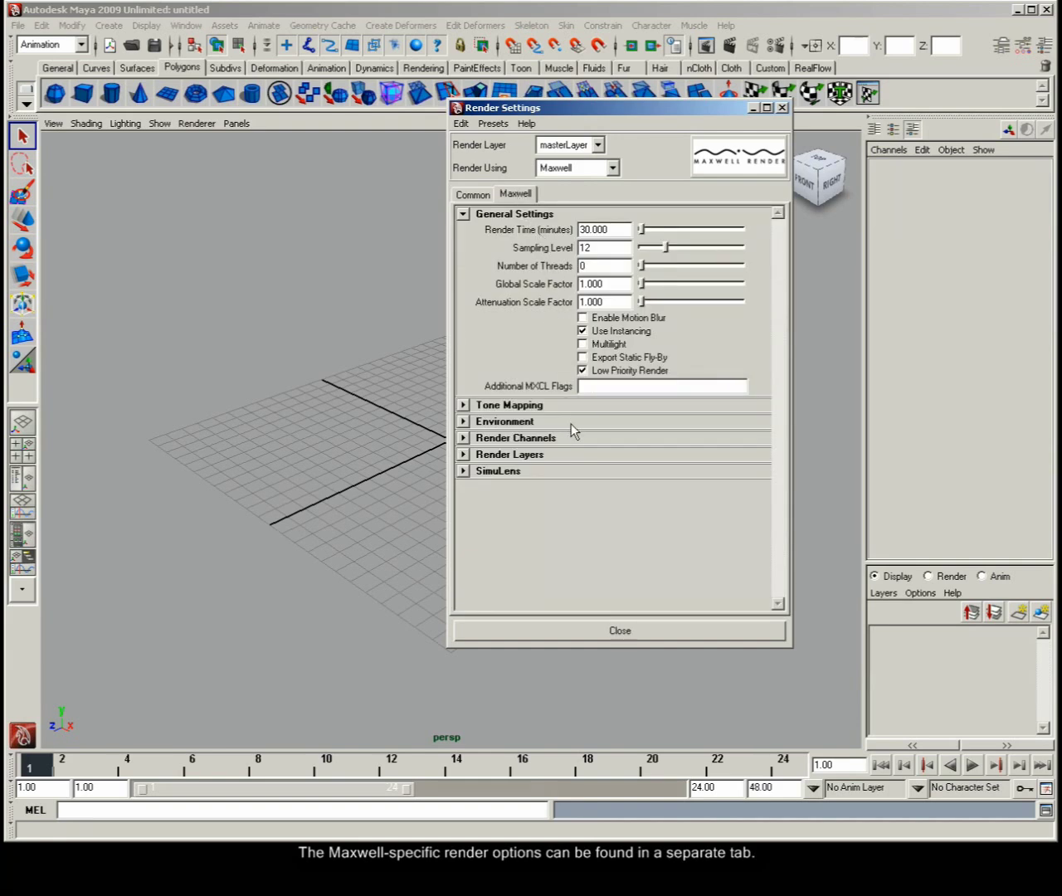
left_click(603, 634)
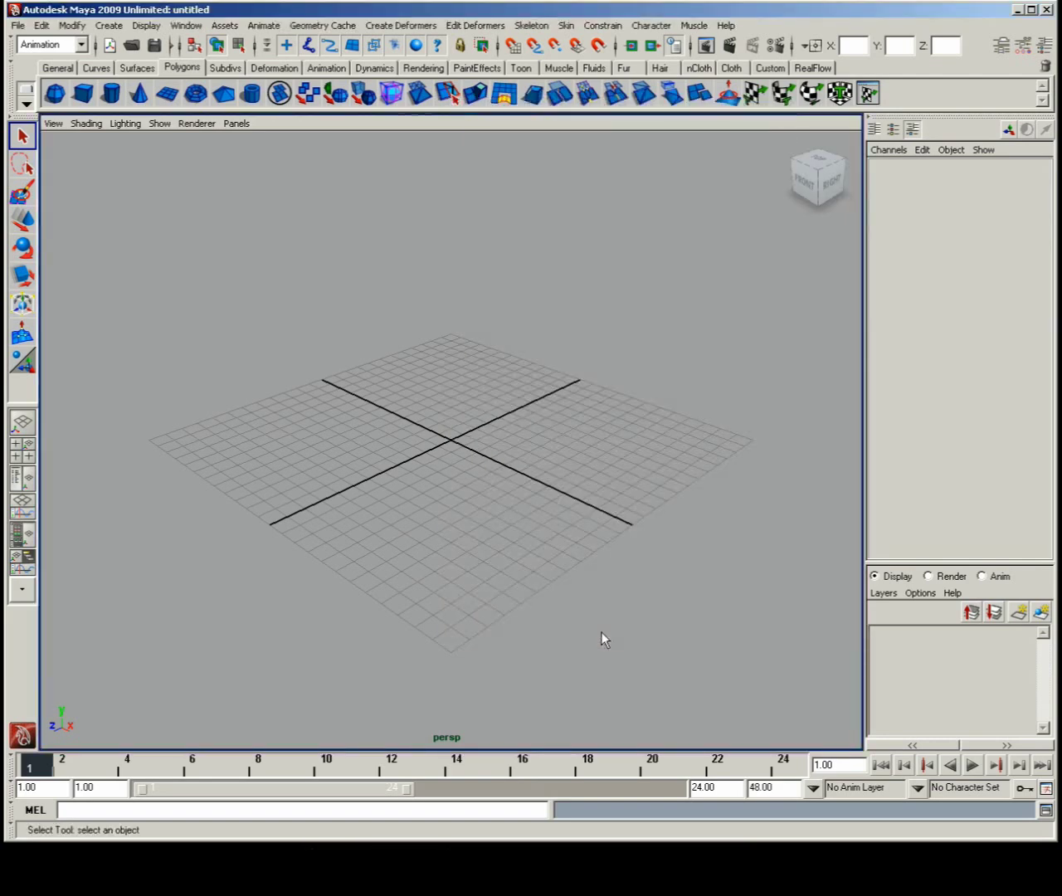
- Select the persp camera and show its Maxwell Render attributes, such as shutter speed, F-Stop, film ISO and diaphragm
left_click(53, 123)
left_click(66, 149)
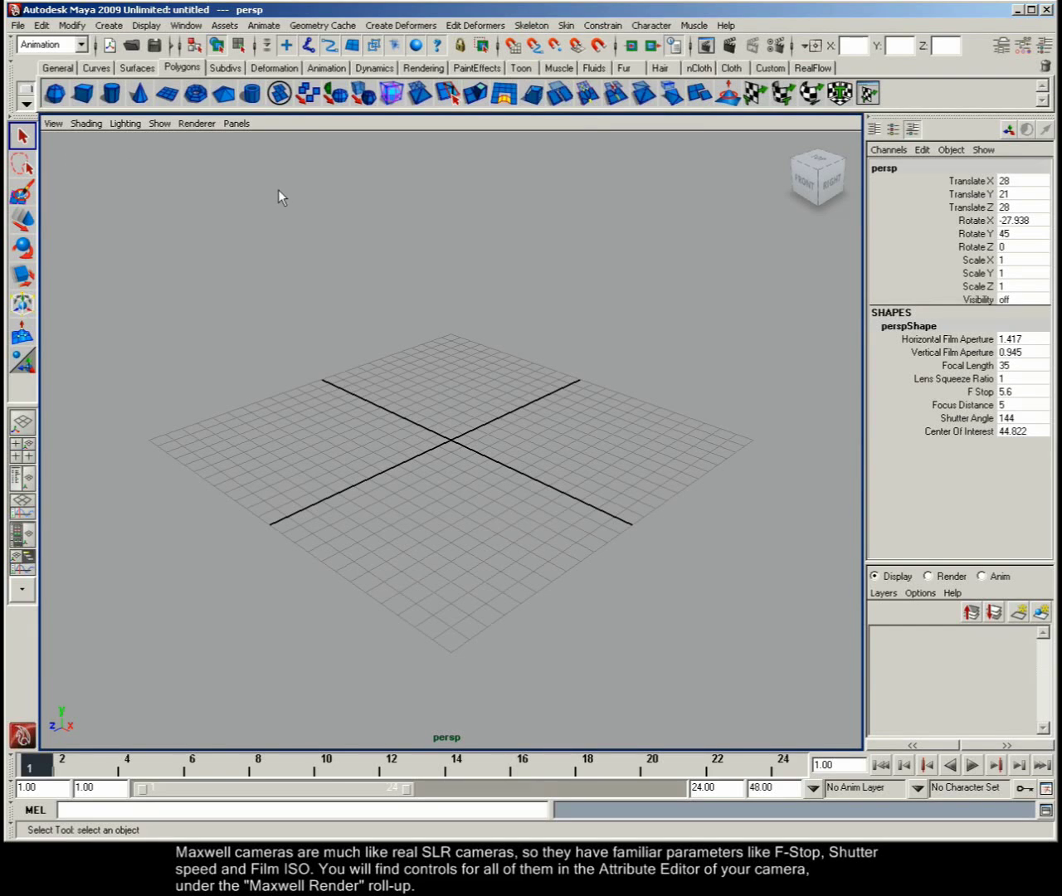
key("ctrl+a")
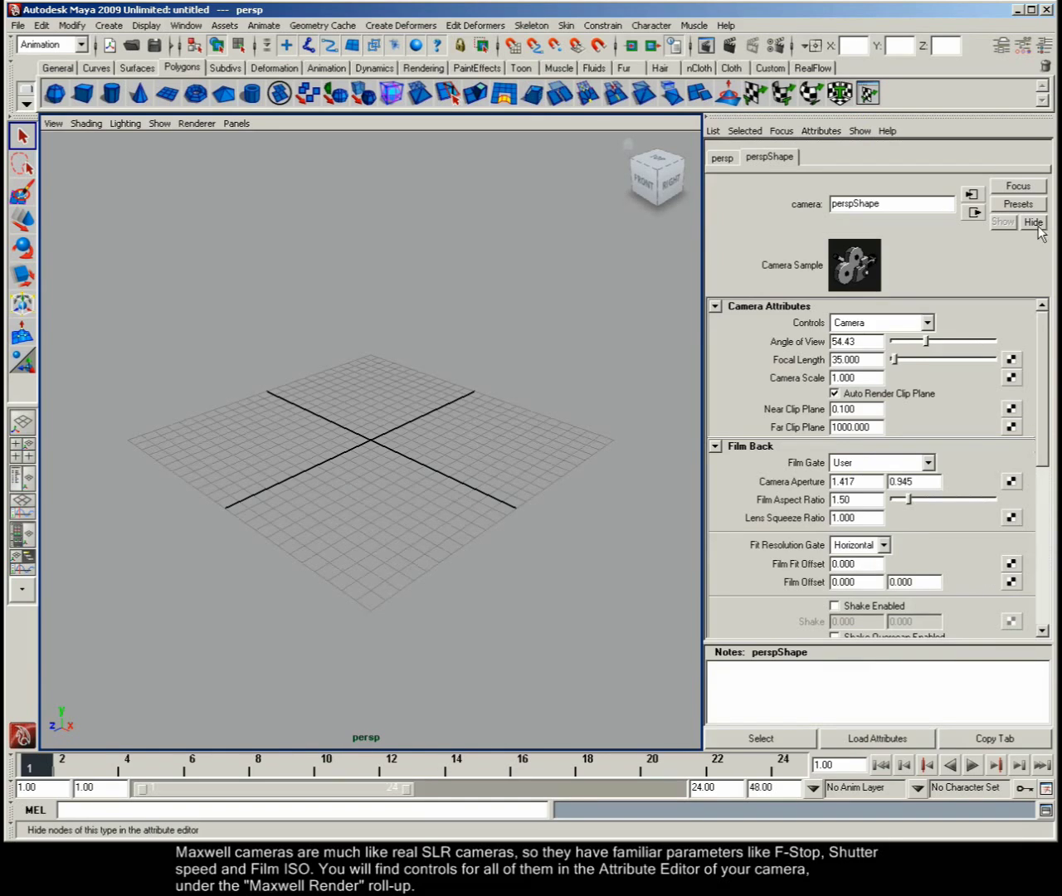
left_click_drag(1042, 334, 1052, 588)
left_click(798, 628)
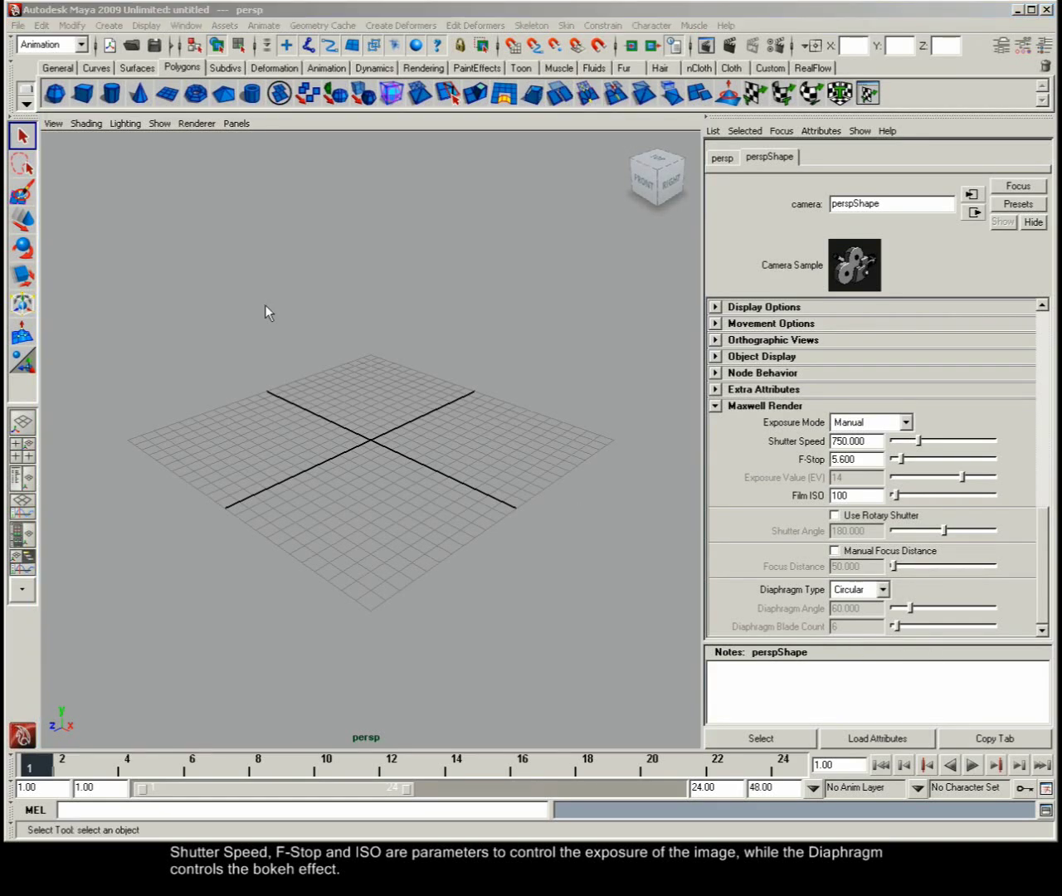
- Open the sample scene scene.mb, discarding the changes to the untitled scene
left_click(18, 25)
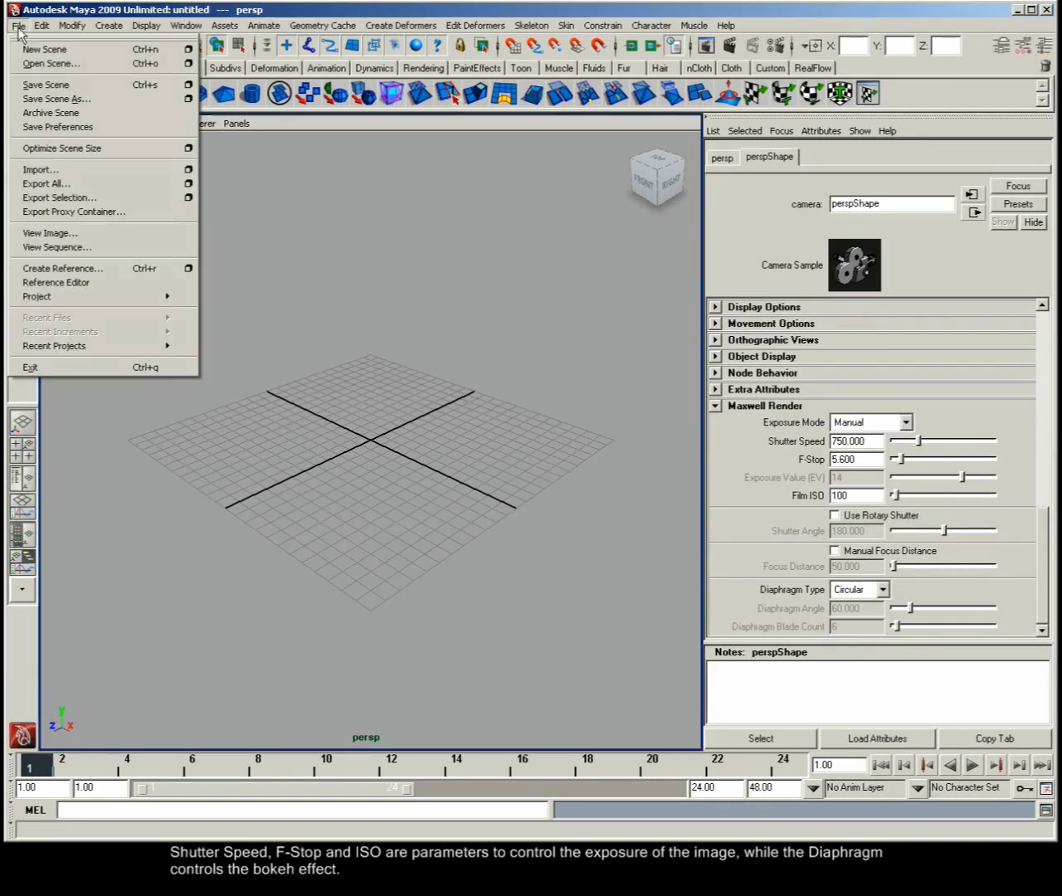
left_click(48, 63)
double_click(116, 148)
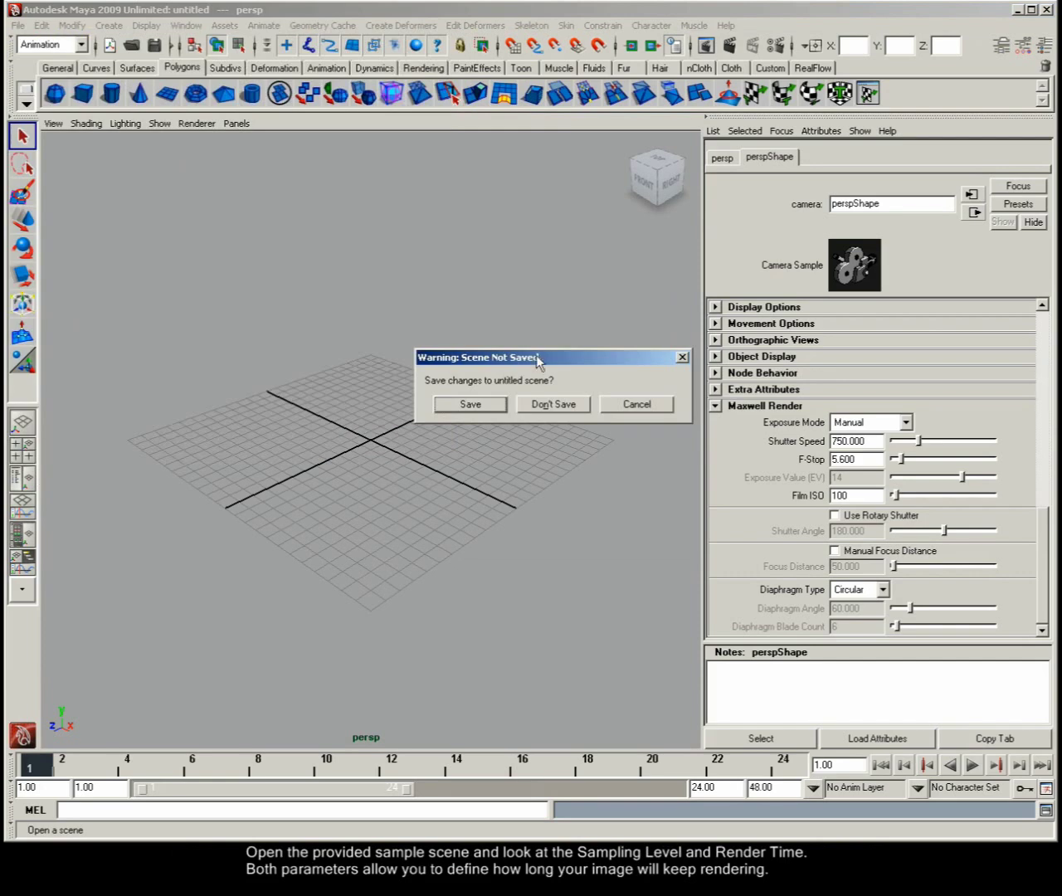
left_click(555, 405)
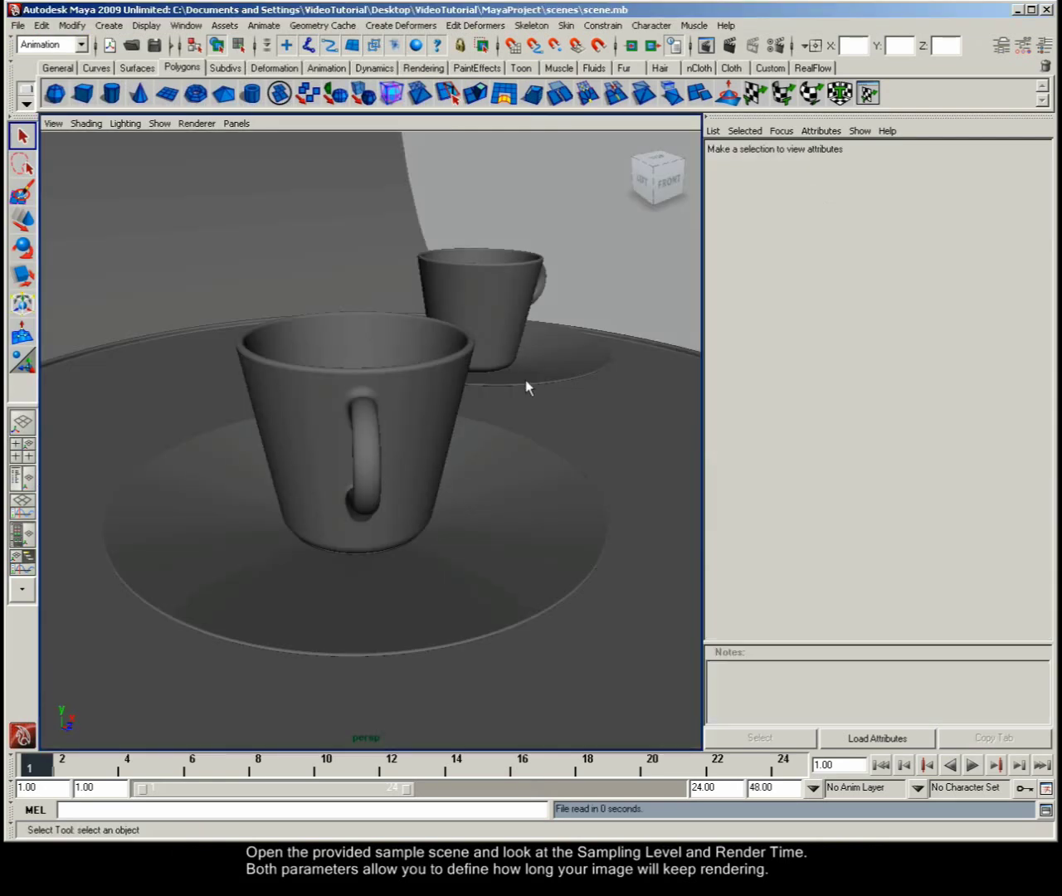
- Set the Maxwell render time to 60 minutes and the sampling level to 25, and close the render settings
left_click(773, 47)
left_click(515, 194)
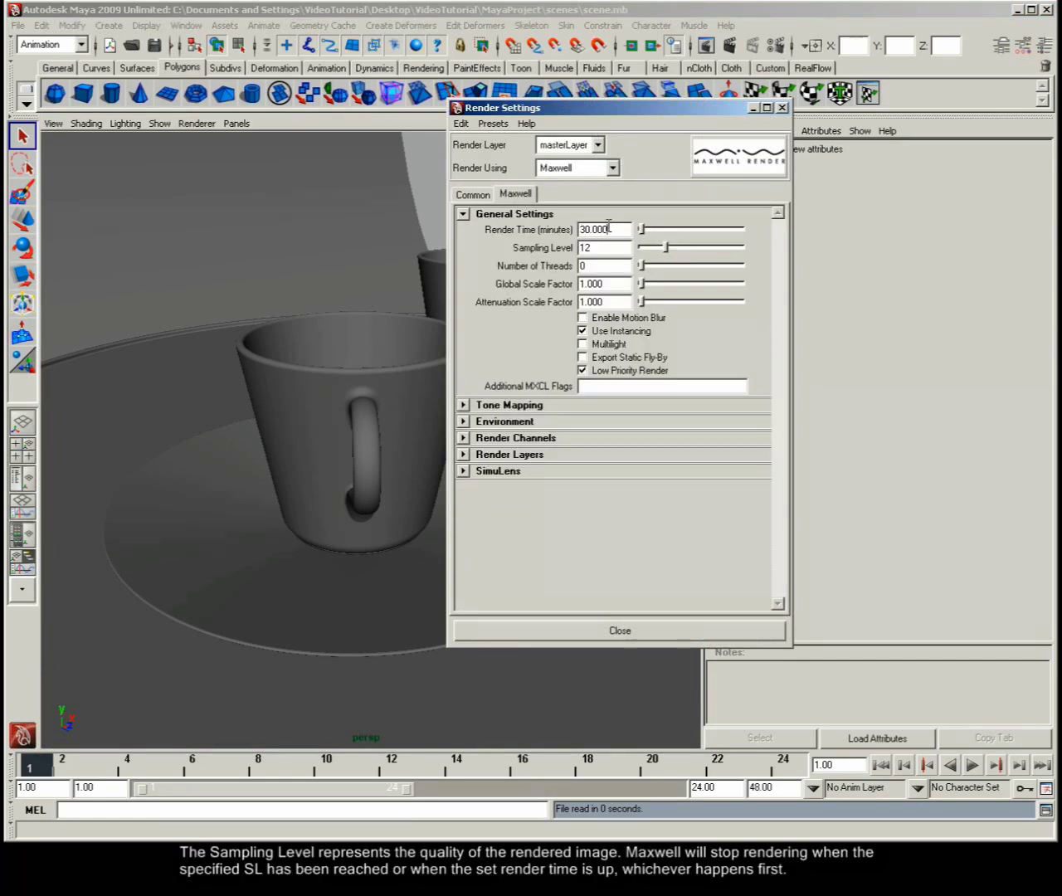
left_click_drag(614, 226, 573, 232)
type("60")
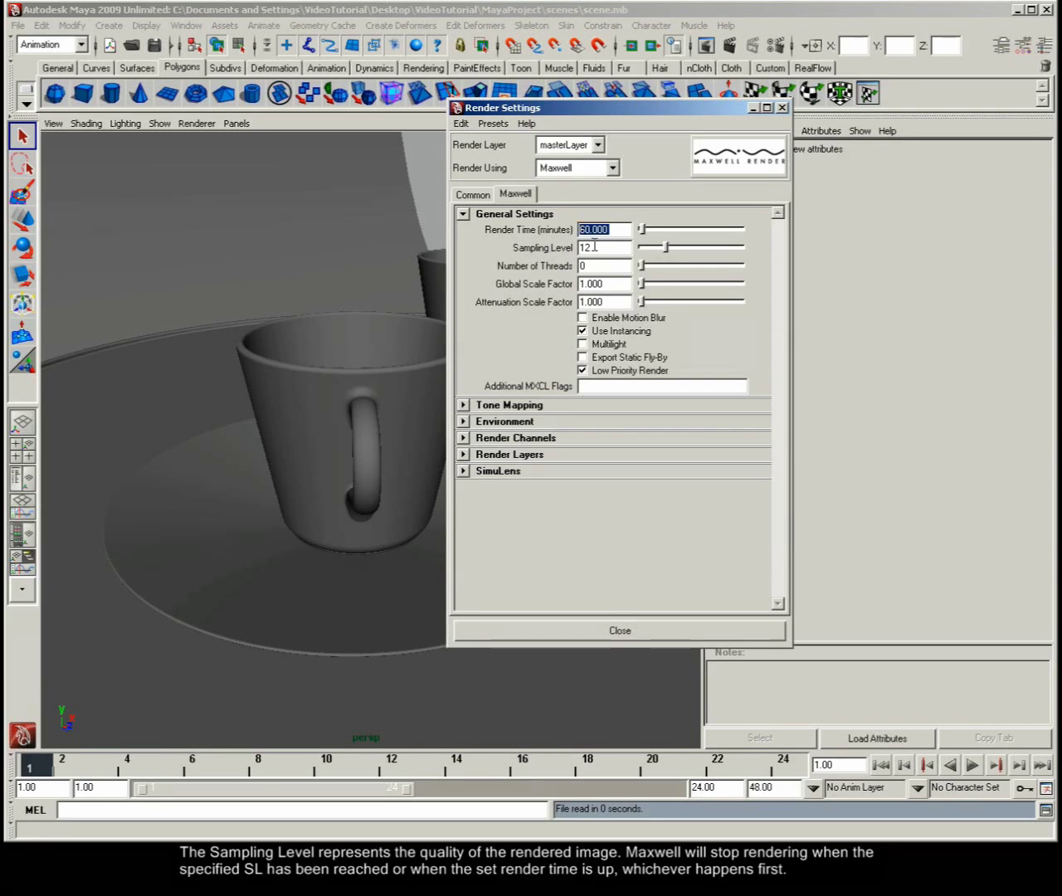
key("Tab")
type("2")
key("Return")
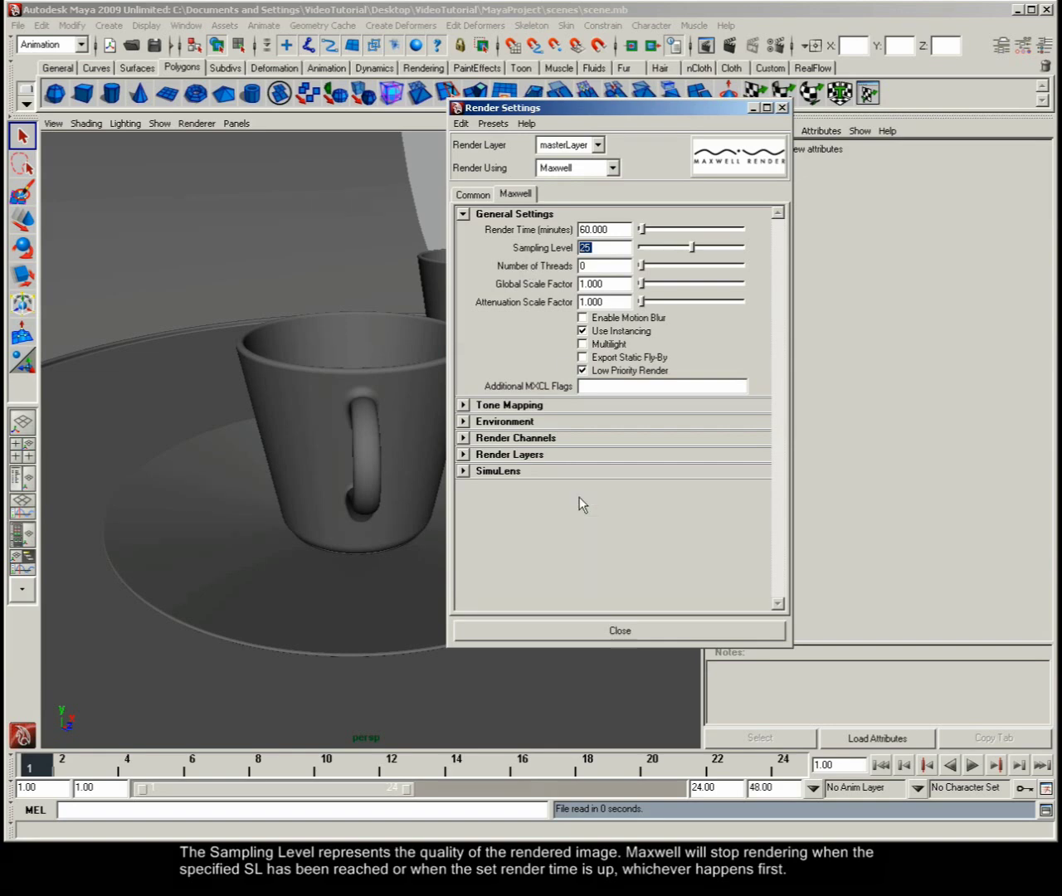
left_click(619, 628)
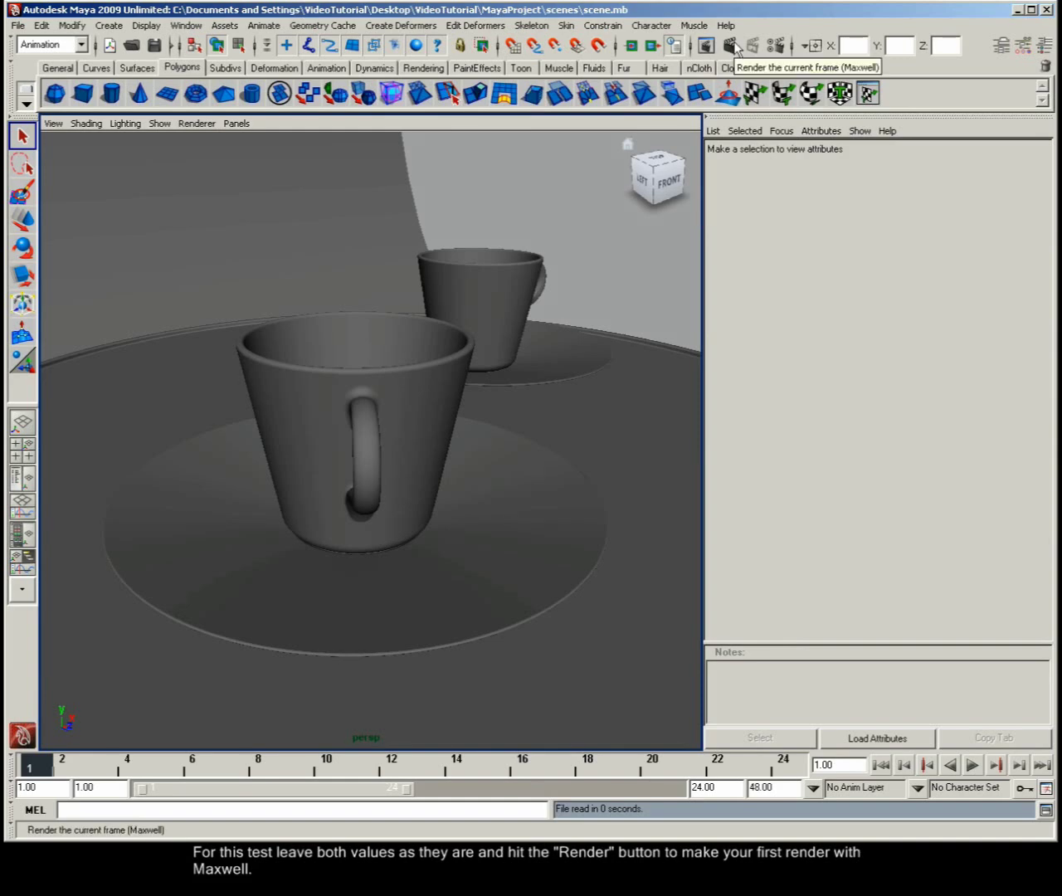
- Render the current frame with Maxwell and raise the ISO of the running render to about 486
left_click(731, 45)
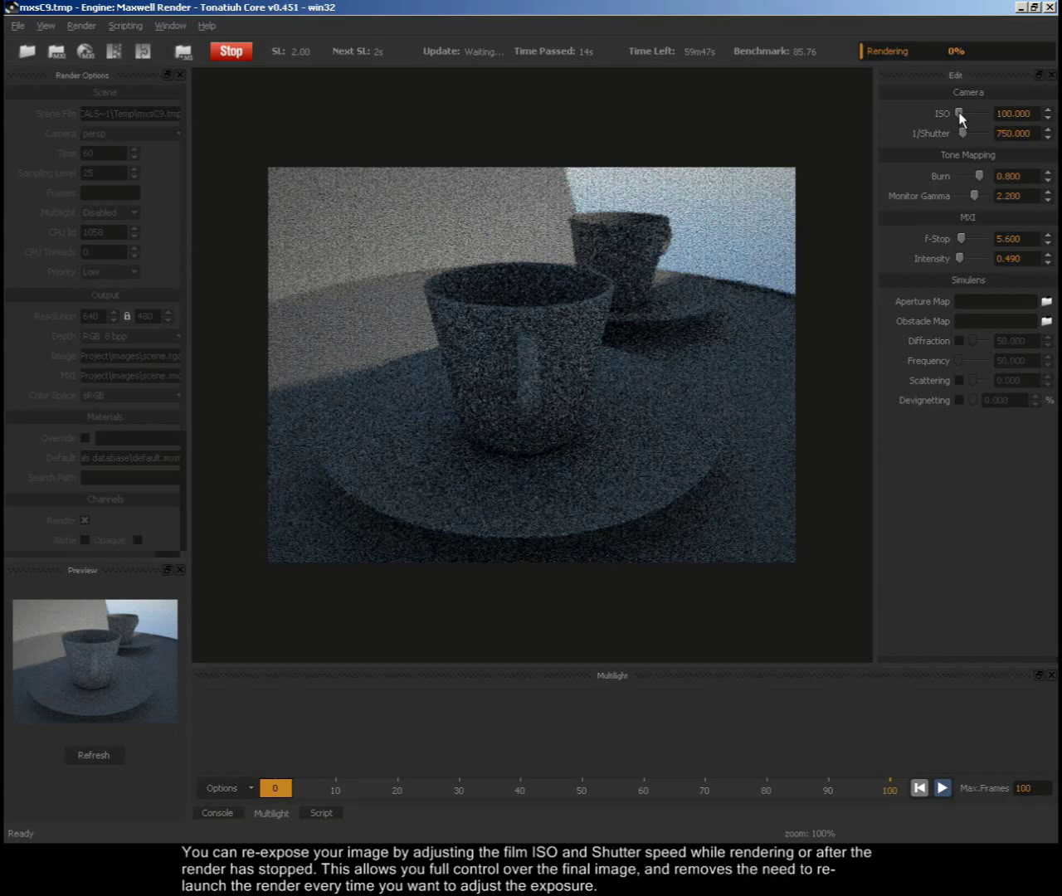
left_click_drag(960, 114, 962, 114)
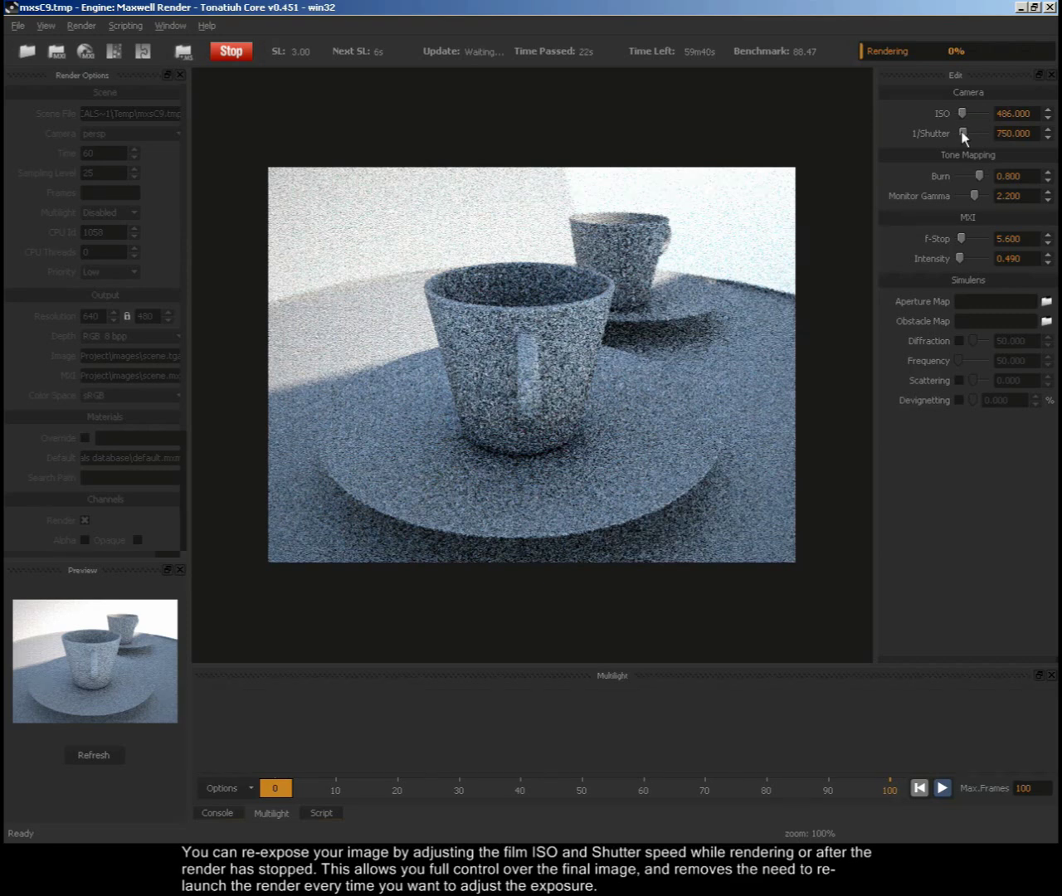
- Re-expose the running render by trying 1/Shutter values of about 1576 and 2303, lowering ISO to about 389, and setting 1/Shutter to about 1092
left_click_drag(963, 136, 970, 137)
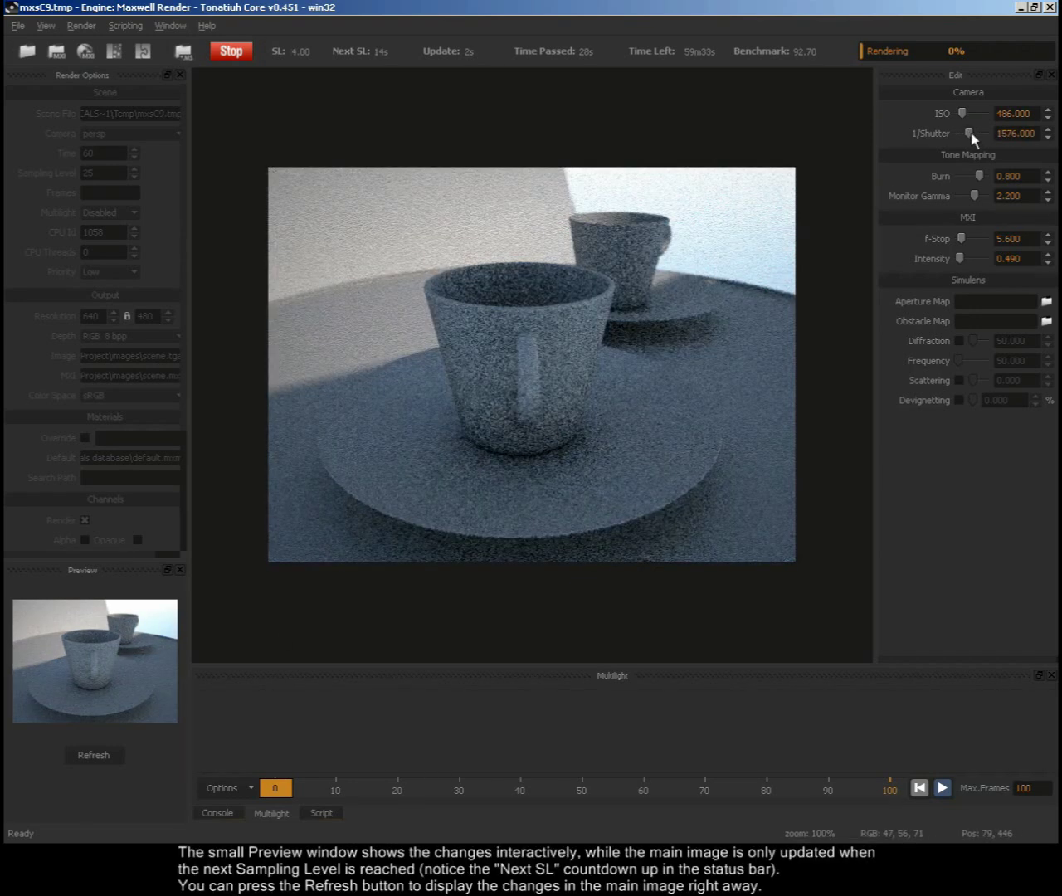
left_click_drag(971, 135, 974, 135)
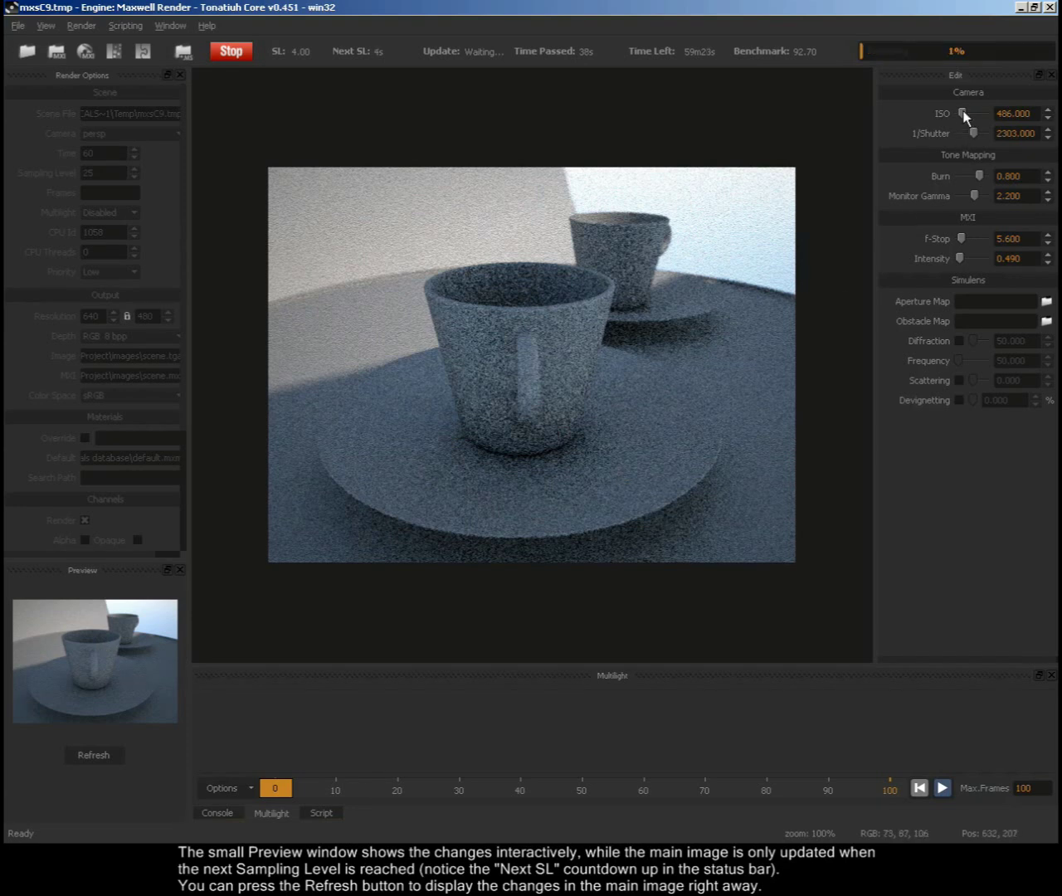
left_click_drag(964, 117, 963, 117)
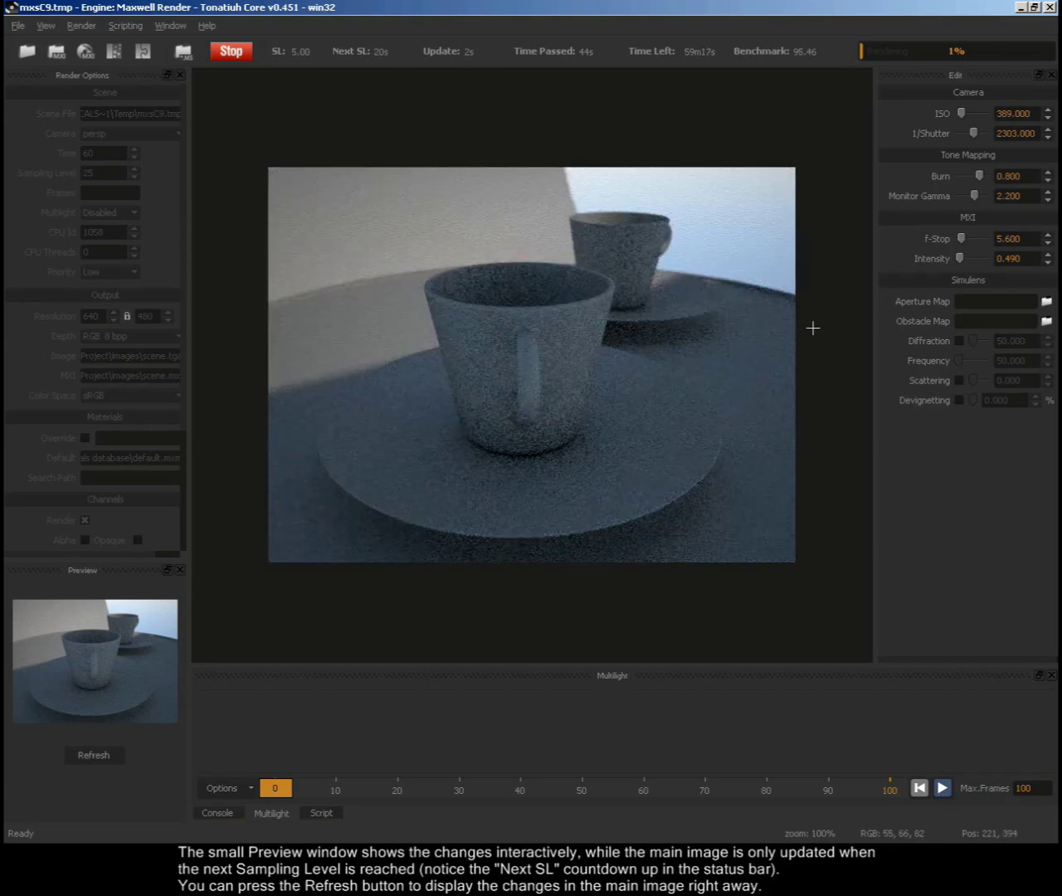
left_click_drag(975, 130, 966, 130)
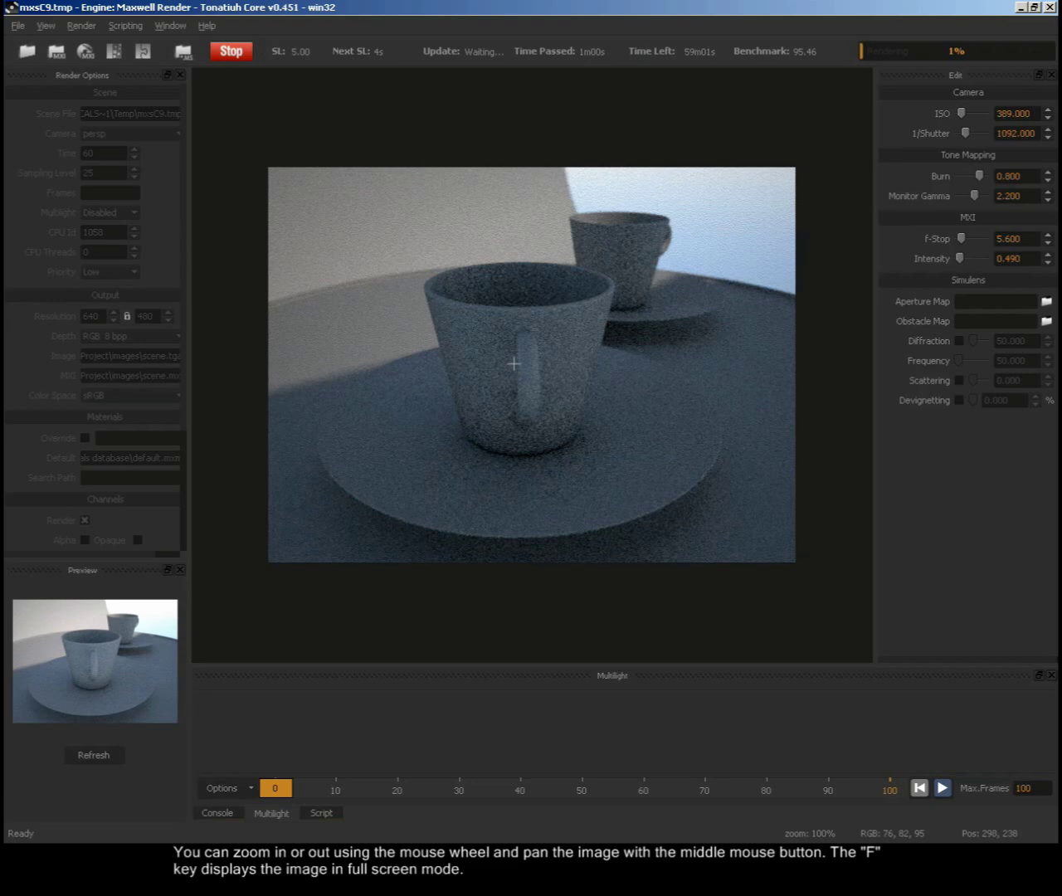
- Inspect the front cup's handle and rim in the rendered image at 400% zoom, and stop the render
scroll(512, 372, "up", 1)
scroll(513, 364, "up", 1)
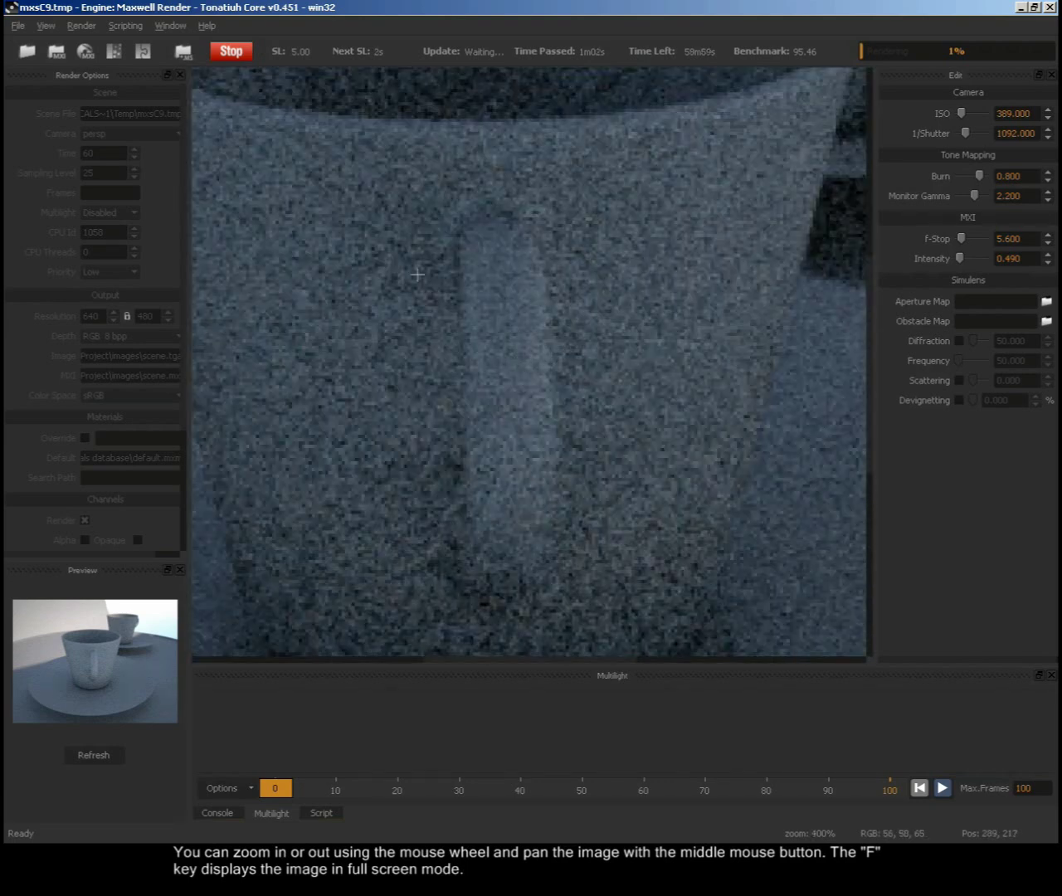
middle_click_drag(303, 169, 520, 323)
middle_click_drag(663, 419, 410, 405)
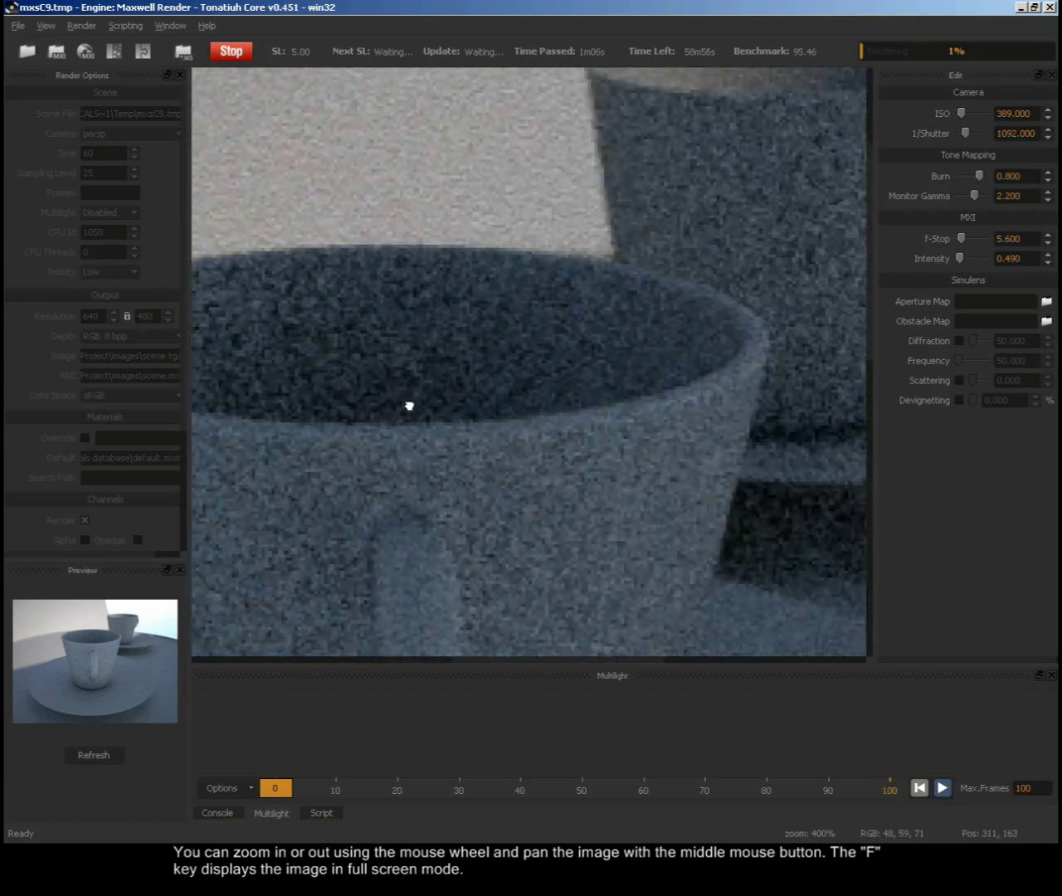
middle_click_drag(576, 396, 645, 386)
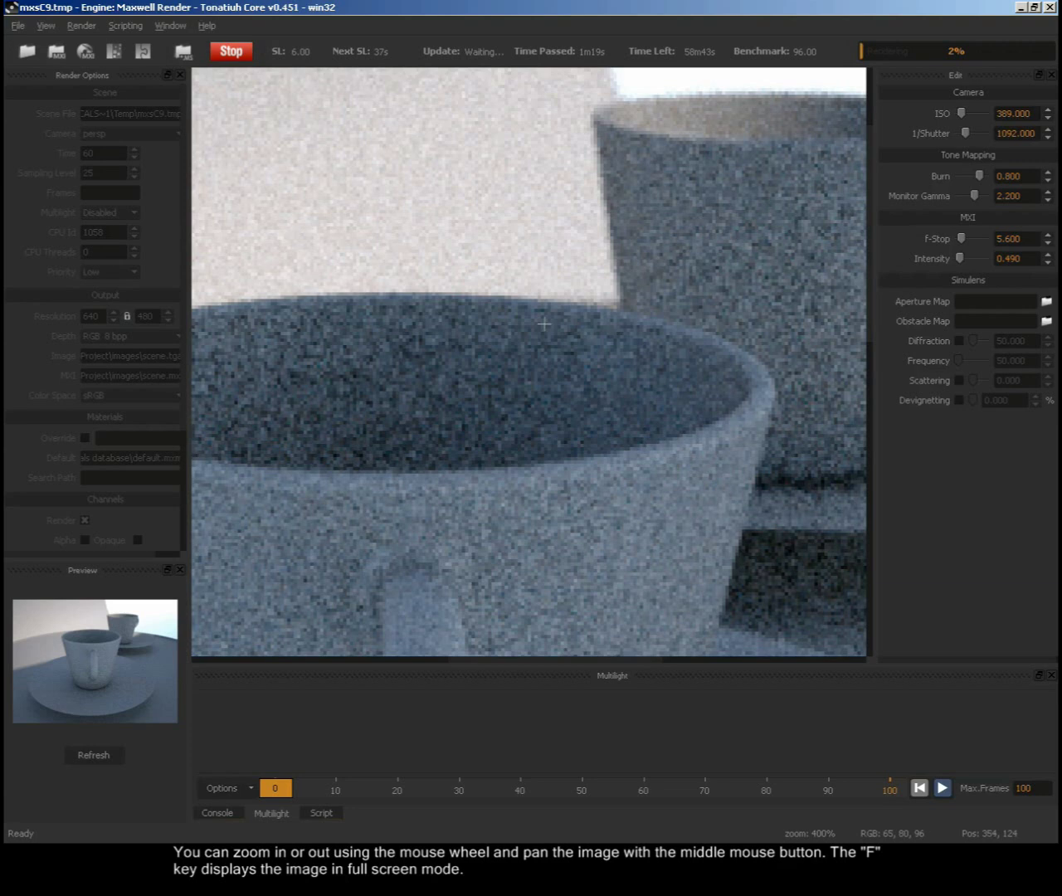
left_click(230, 53)
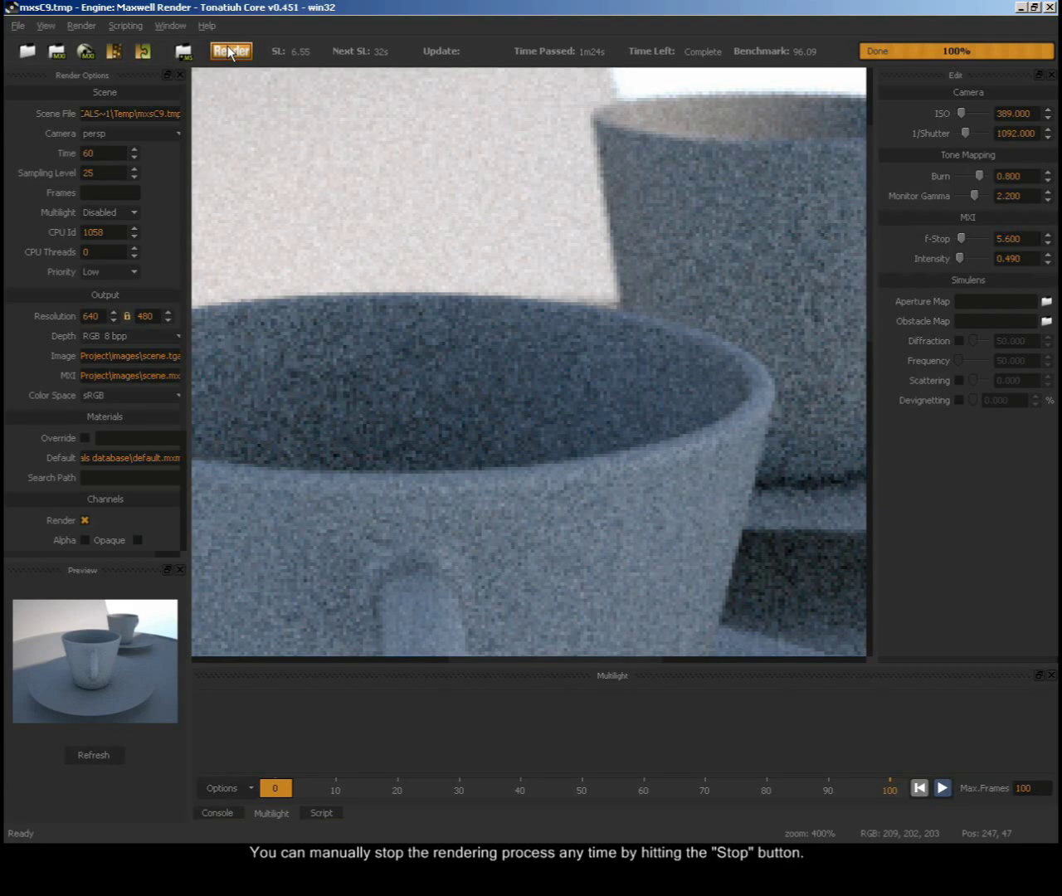
- Raise the ISO of the stopped render to about 970 and refresh the main image with the new exposure
scroll(554, 324, "down", 2)
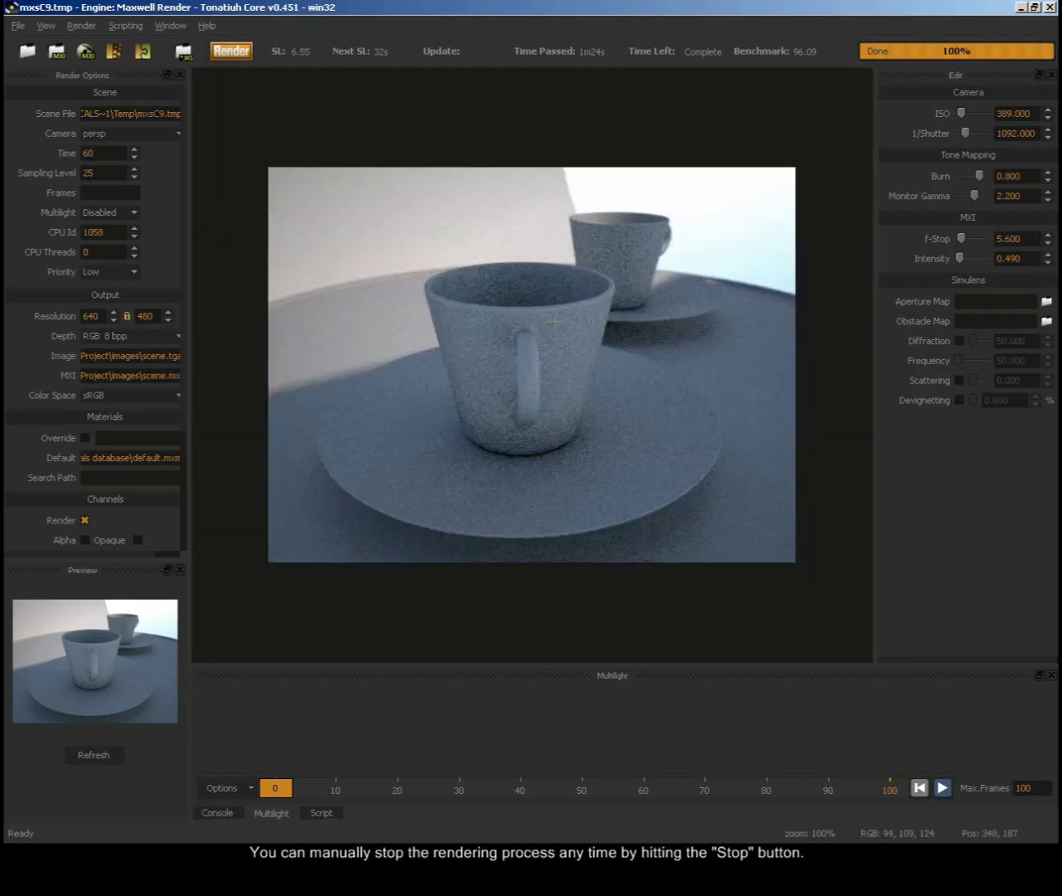
scroll(554, 322, "down", 1)
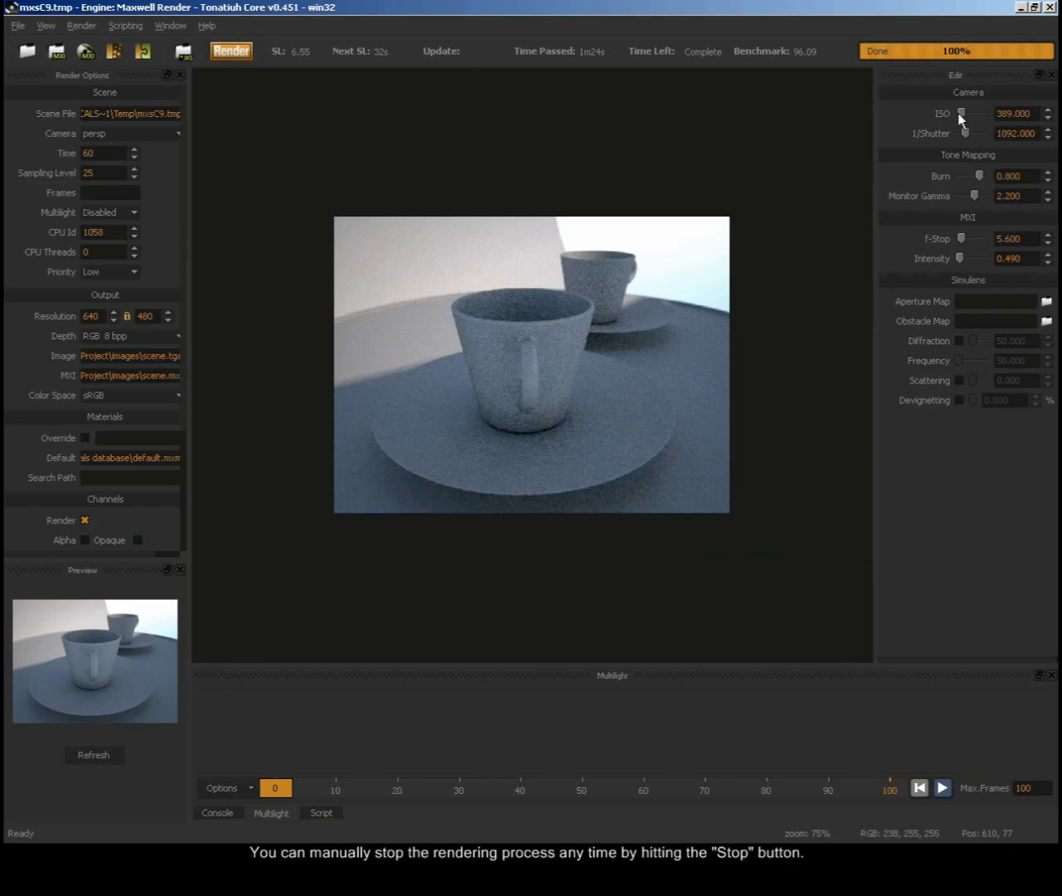
left_click_drag(959, 115, 964, 114)
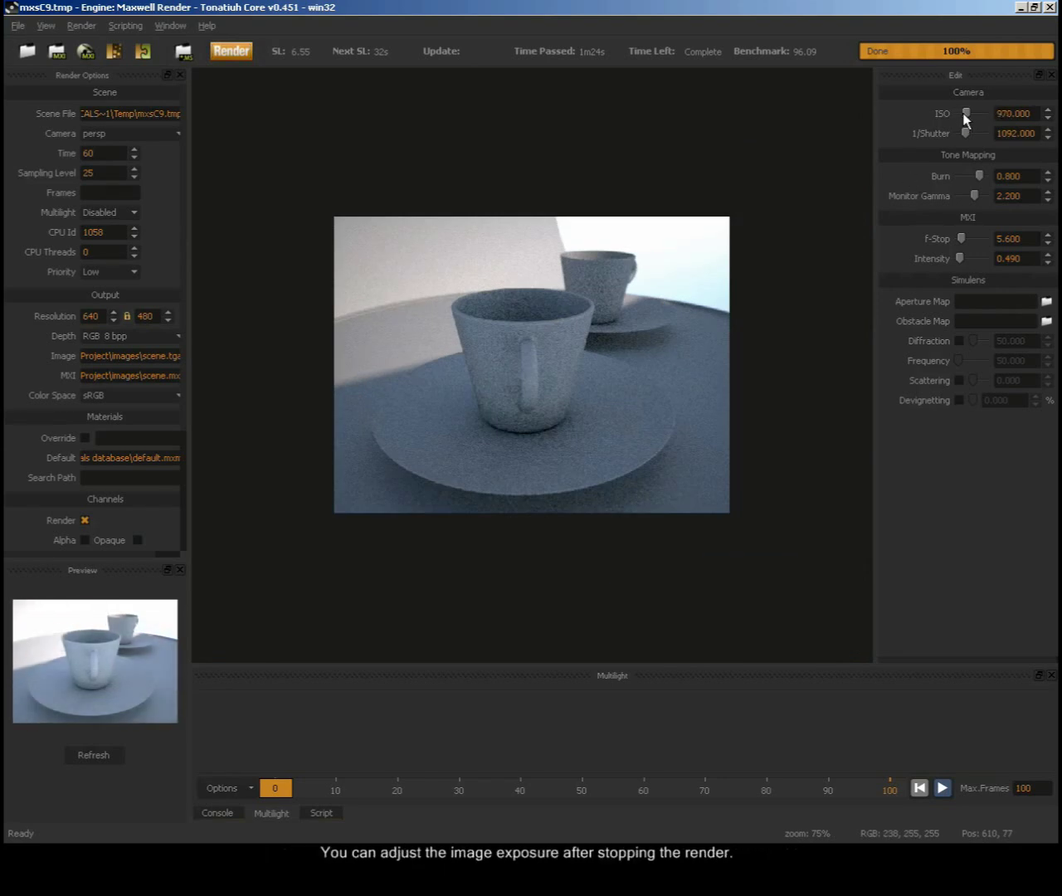
left_click(86, 756)
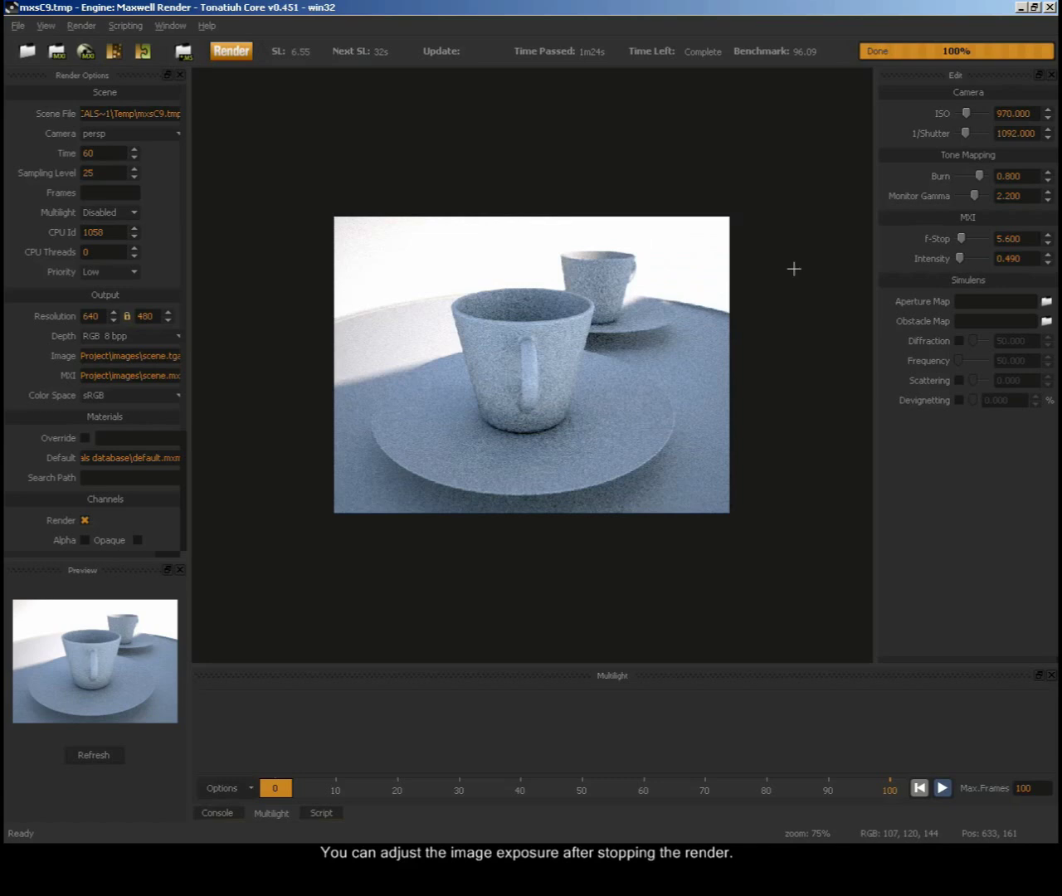
- Set 1/Shutter to about 3515, refresh the main image, and close Maxwell Render to return to Maya's render view
left_click_drag(963, 134, 982, 133)
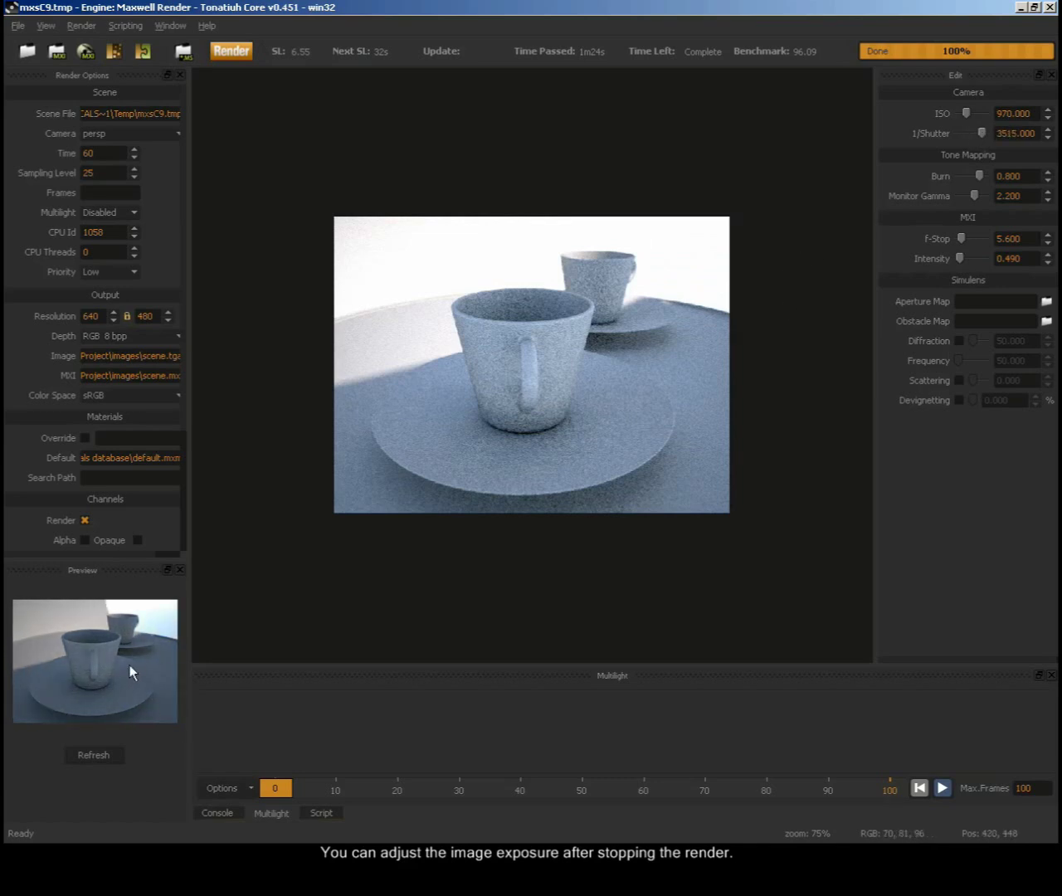
left_click(92, 756)
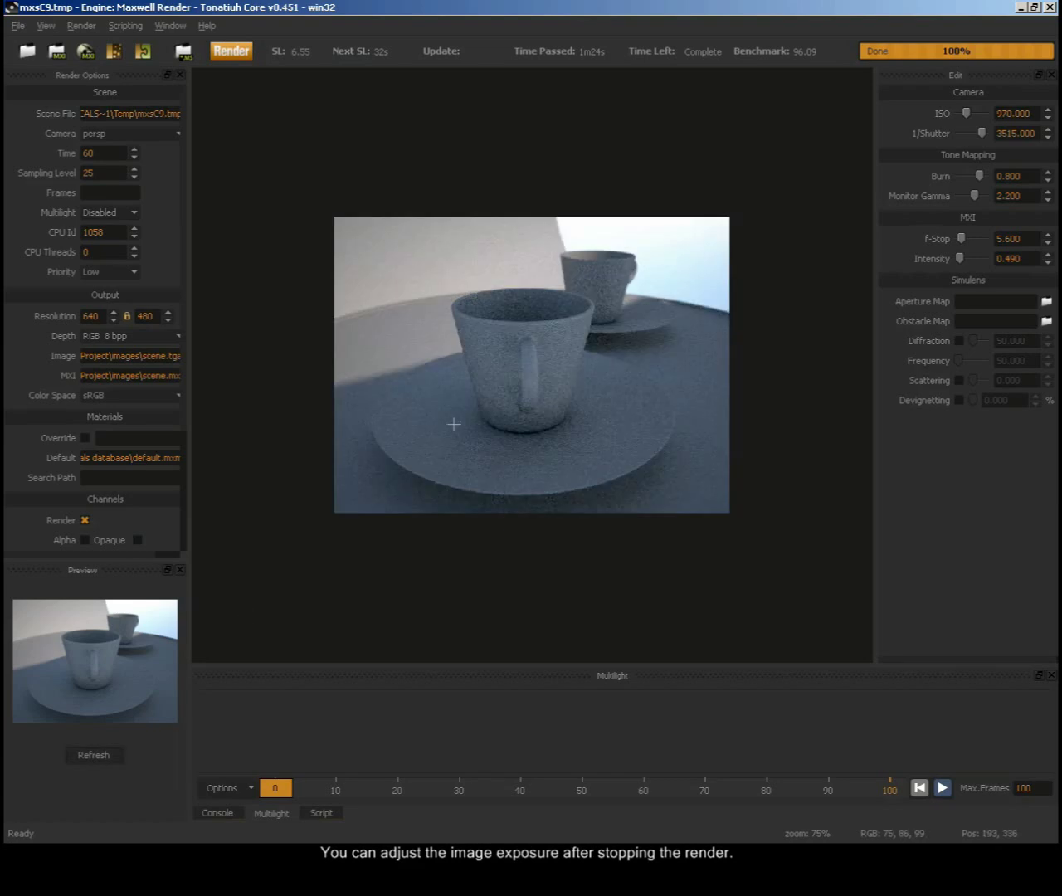
left_click(1050, 7)
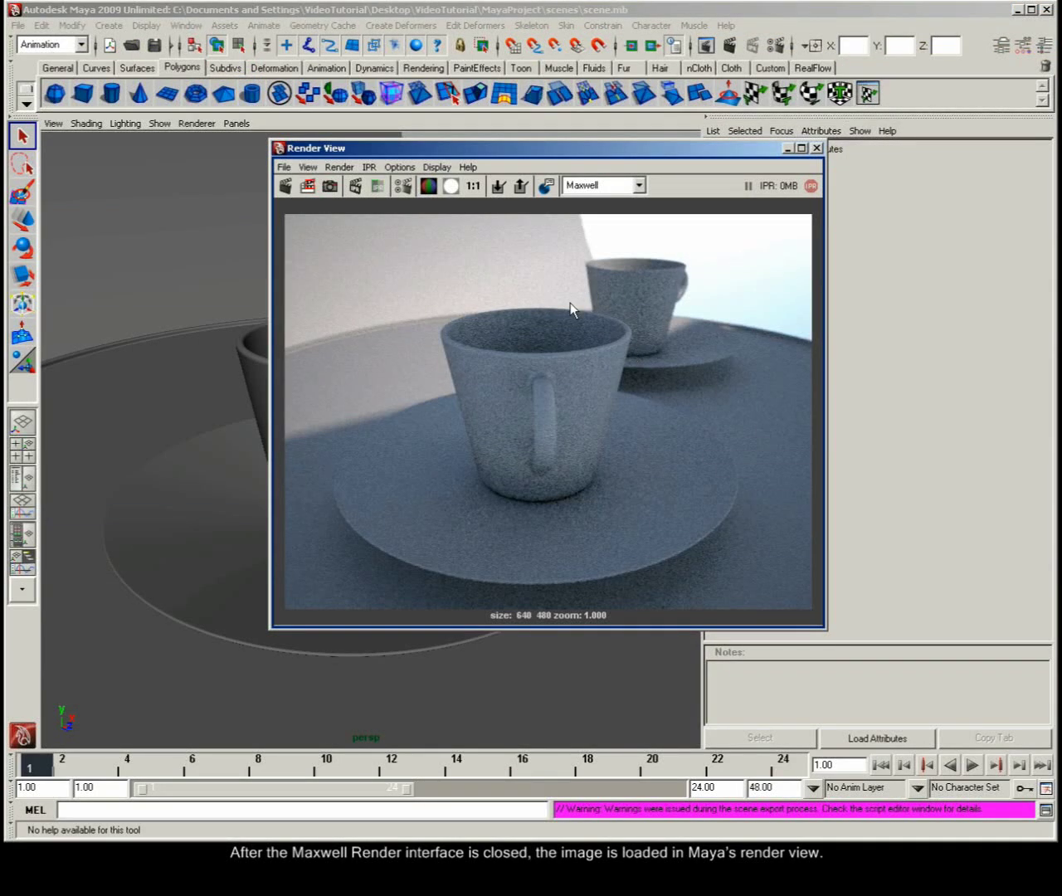